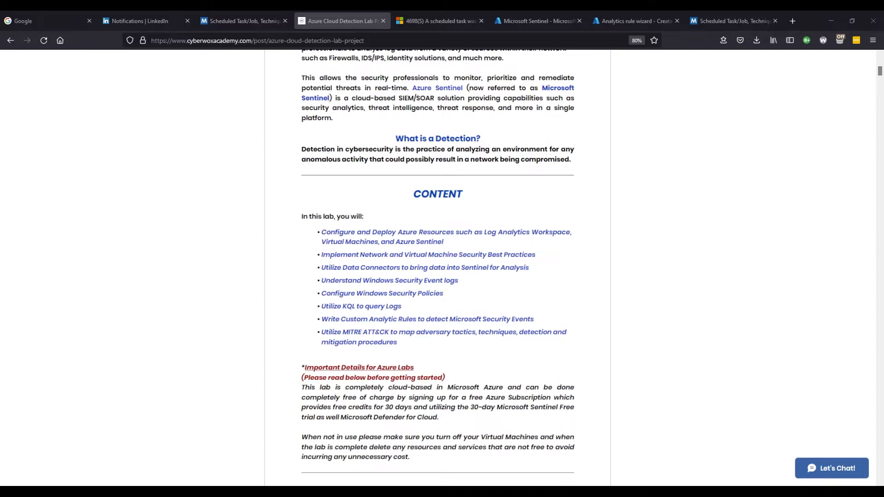
# Step: Review the MITRE ATT&CK techniques list and the description of the Scheduled Task/Job technique
pyautogui.click(246, 22)
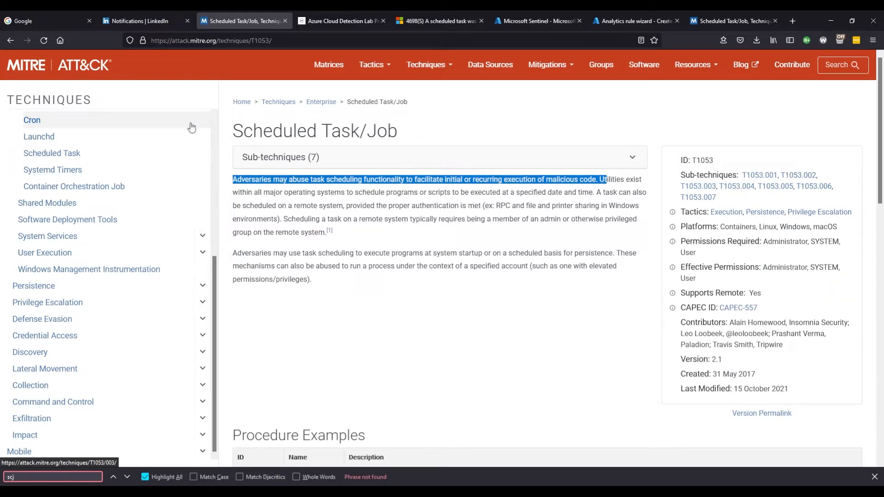
pyautogui.scroll(5, 138, 255)
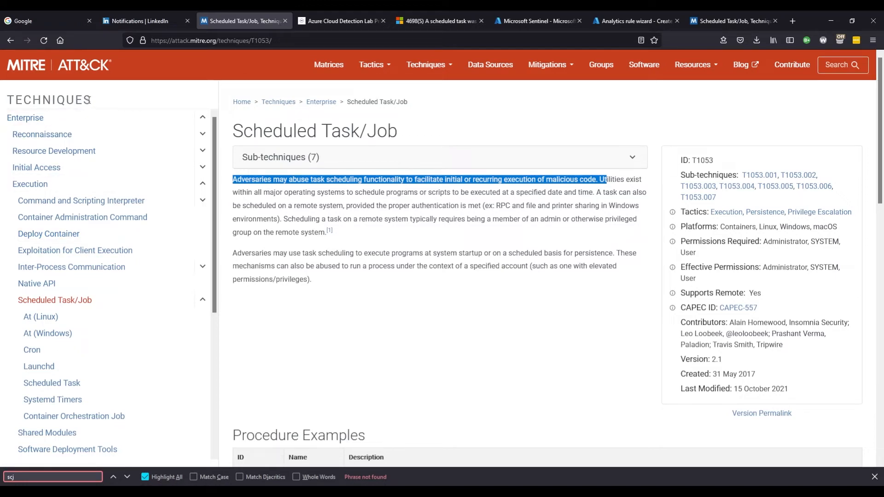
pyautogui.moveTo(89, 100); pyautogui.dragTo(32, 100)
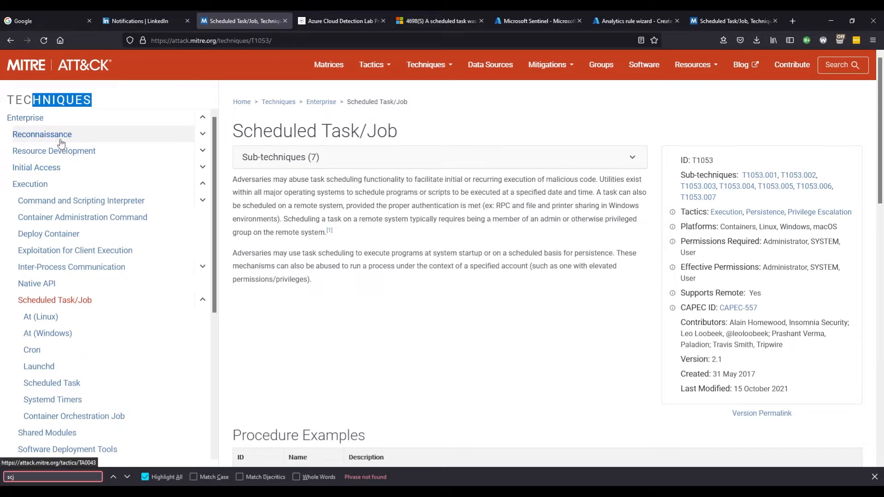
pyautogui.scroll(-5, 70, 205)
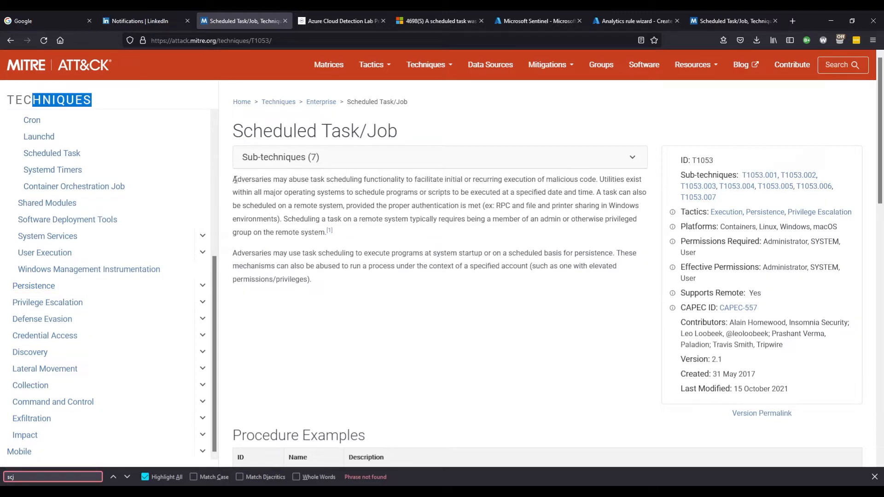
pyautogui.moveTo(233, 179); pyautogui.dragTo(596, 182)
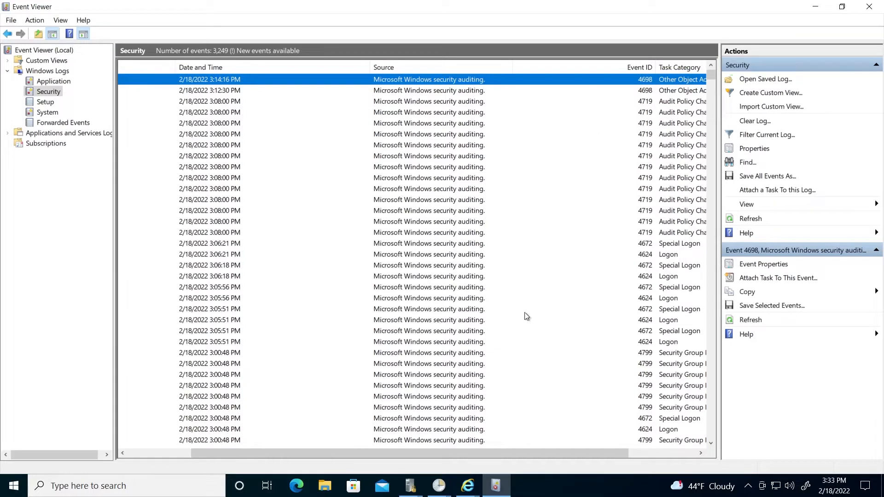
# Step: In Event Viewer's Security log, inspect the properties of a 4672 Special Logon event and the 4698 event logged at 3:12:30 PM
pyautogui.click(482, 310)
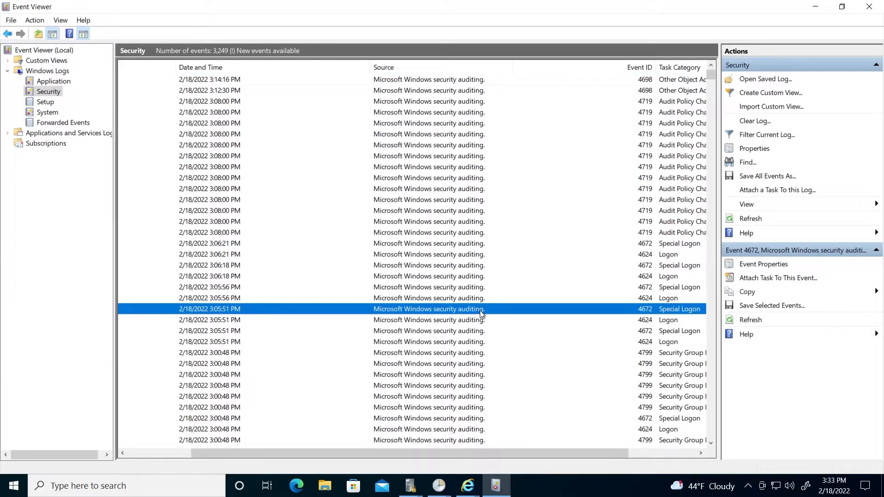
pyautogui.doubleClick(479, 311)
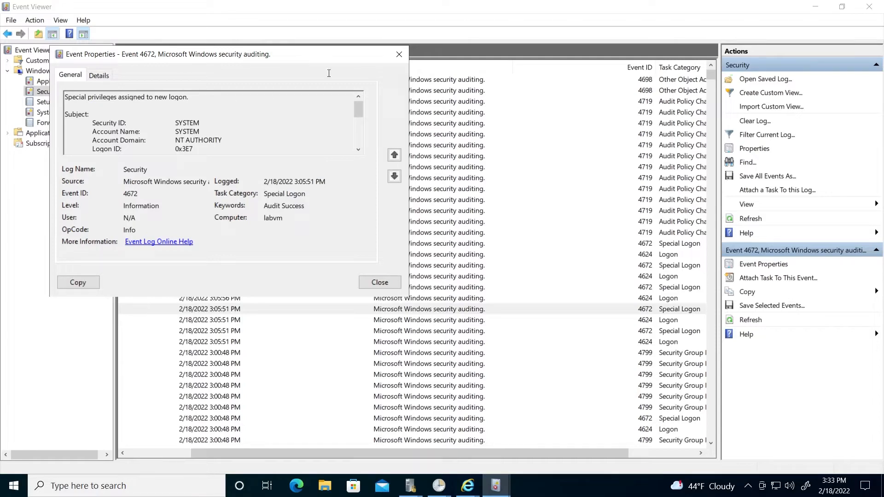
pyautogui.click(398, 56)
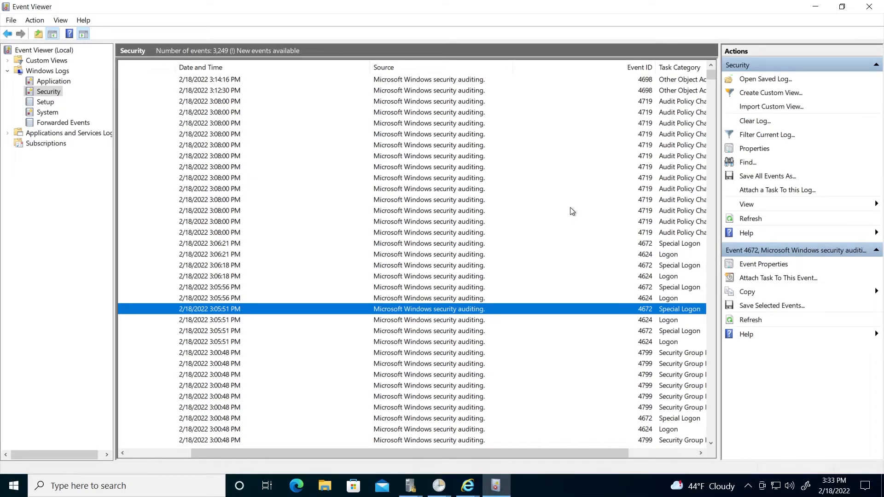
pyautogui.doubleClick(625, 91)
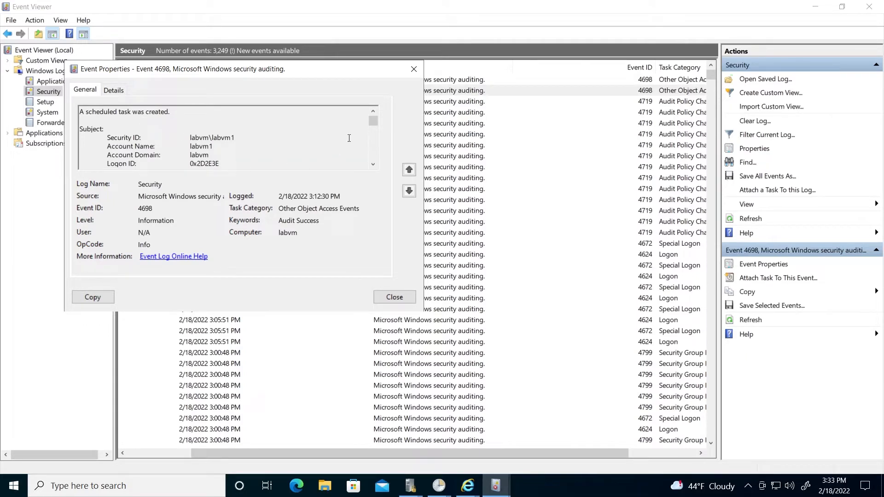
pyautogui.click(414, 69)
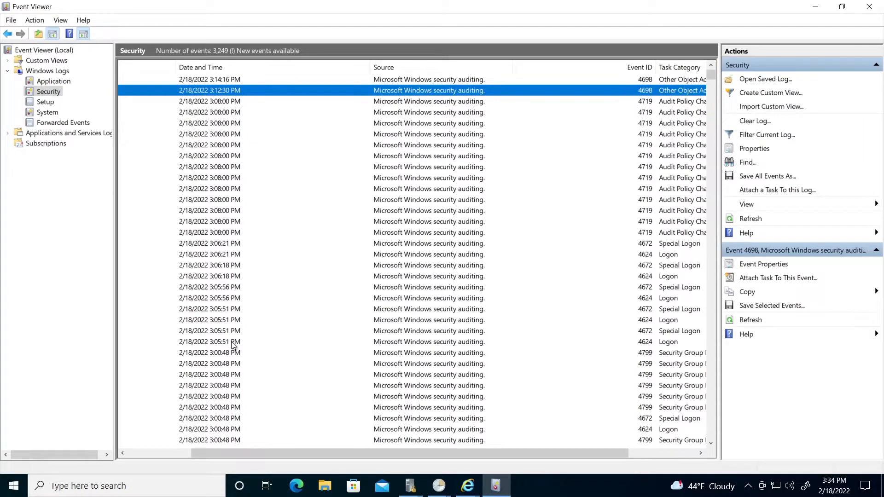
# Step: Open Local Security Policy and display the Object Access subcategories of the system audit policies under Advanced Audit Policy Configuration
pyautogui.click(157, 480)
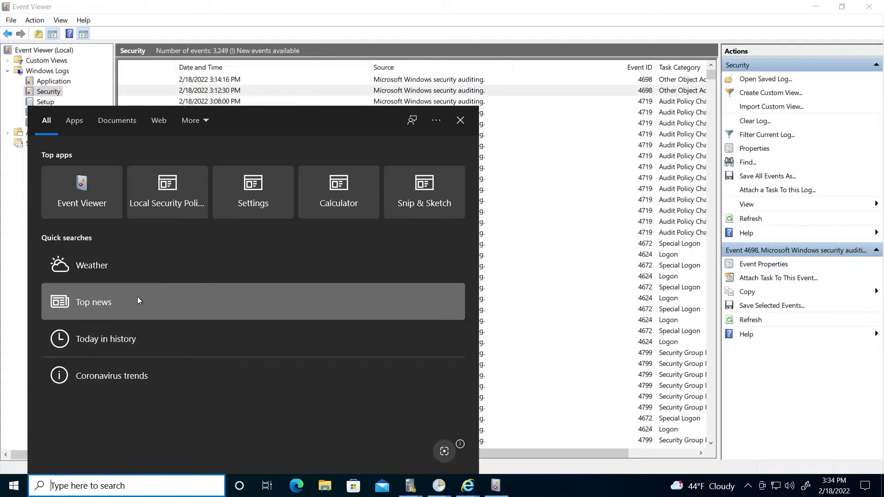
pyautogui.click(166, 198)
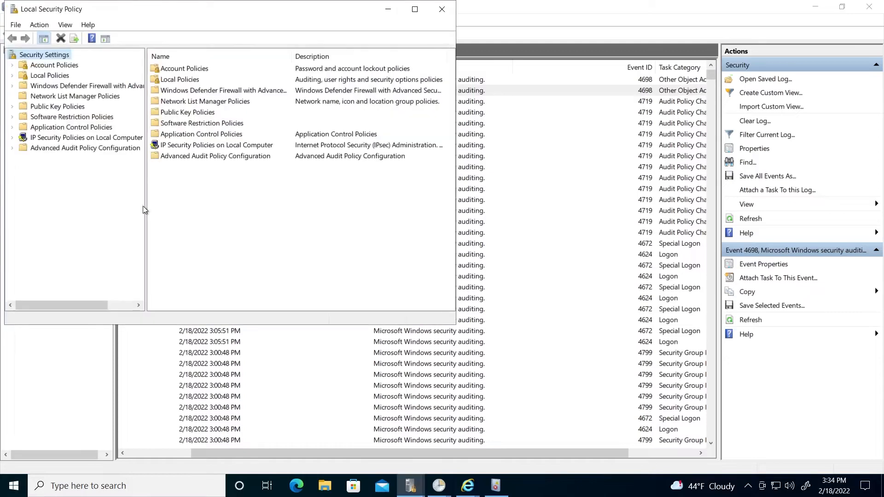
pyautogui.doubleClick(76, 150)
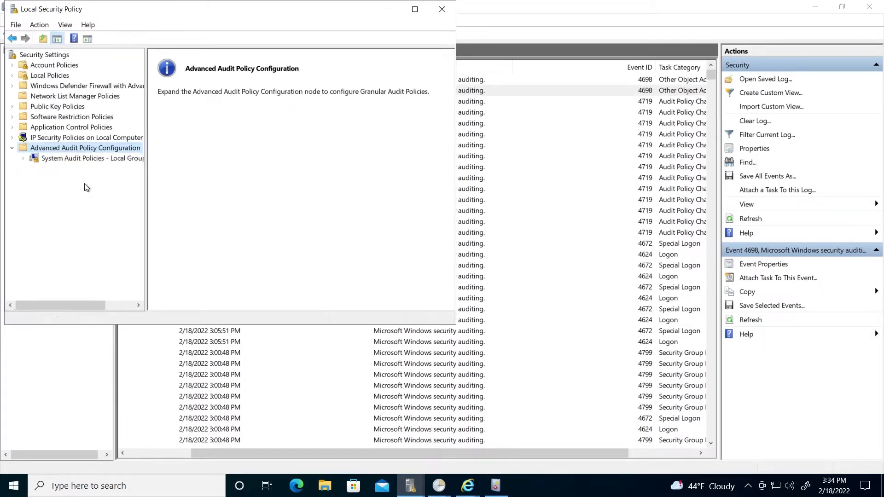
pyautogui.doubleClick(87, 162)
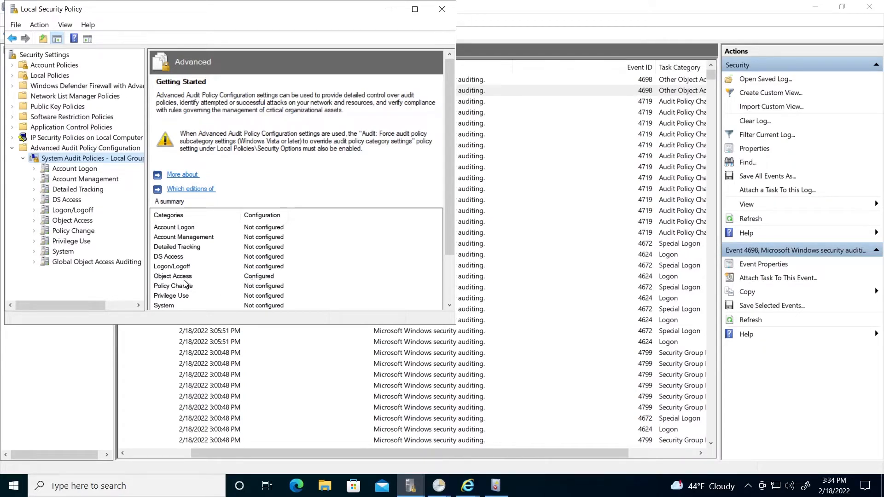
pyautogui.scroll(-3, 177, 280)
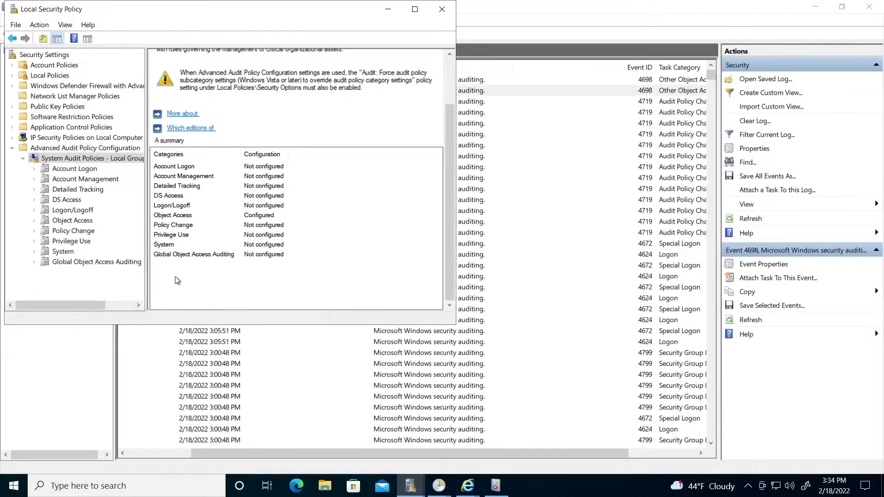
pyautogui.doubleClick(186, 217)
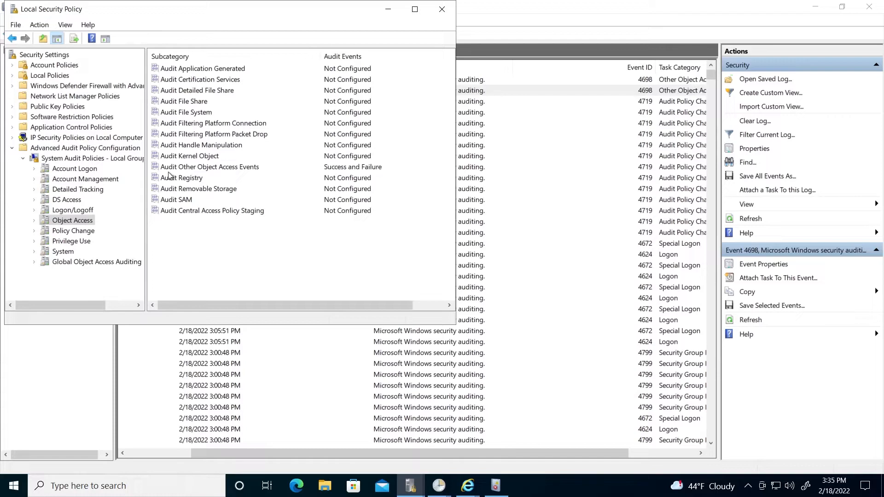
# Step: Configure Audit Other Object Access Events for both Success and Failure, apply it, and minimize the Local Security Policy window
pyautogui.doubleClick(212, 168)
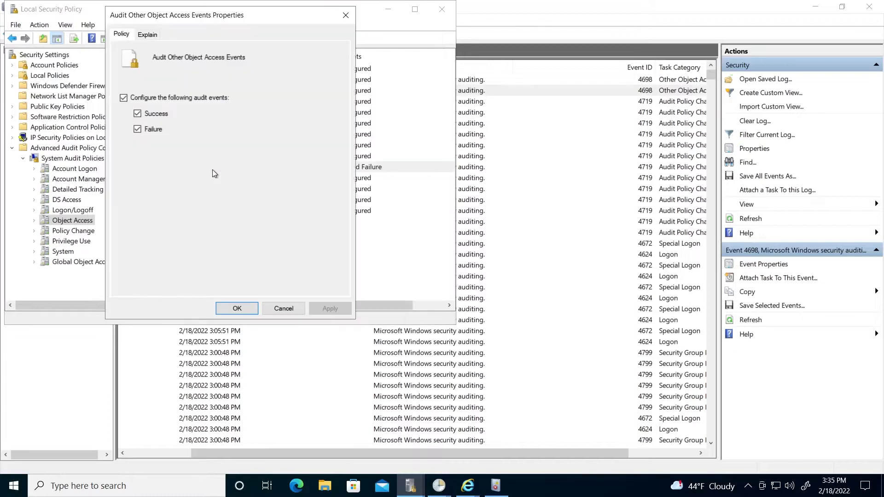
pyautogui.click(124, 98)
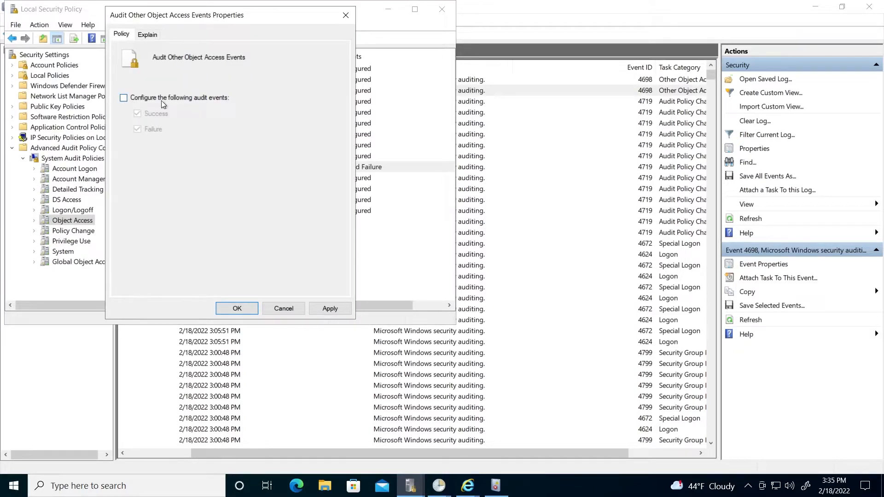
pyautogui.click(123, 98)
pyautogui.click(330, 311)
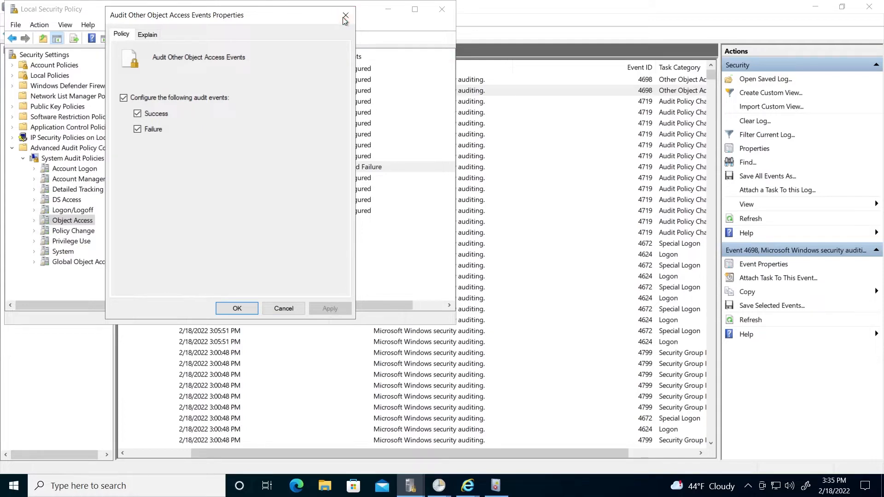
pyautogui.click(246, 307)
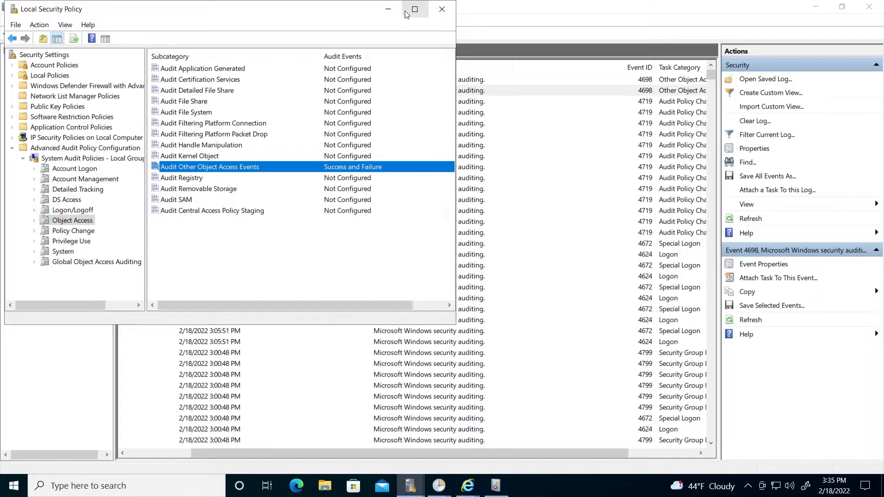
pyautogui.moveTo(131, 9); pyautogui.dragTo(143, 85)
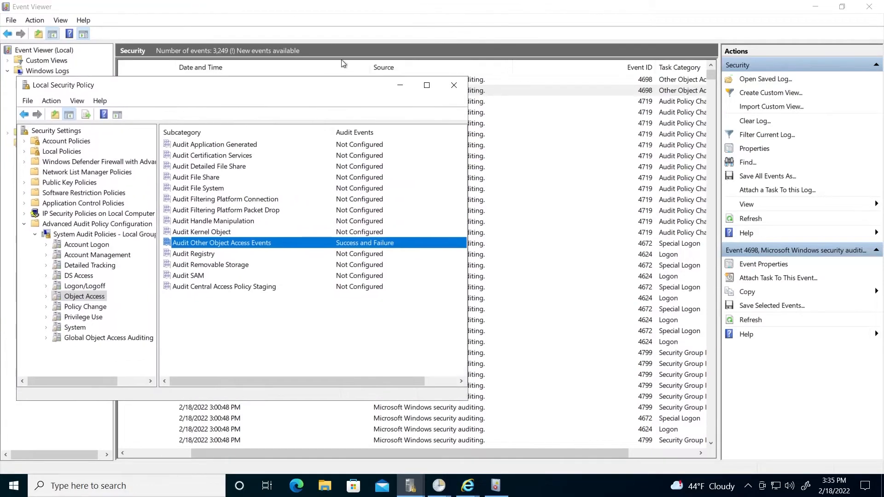
pyautogui.click(399, 85)
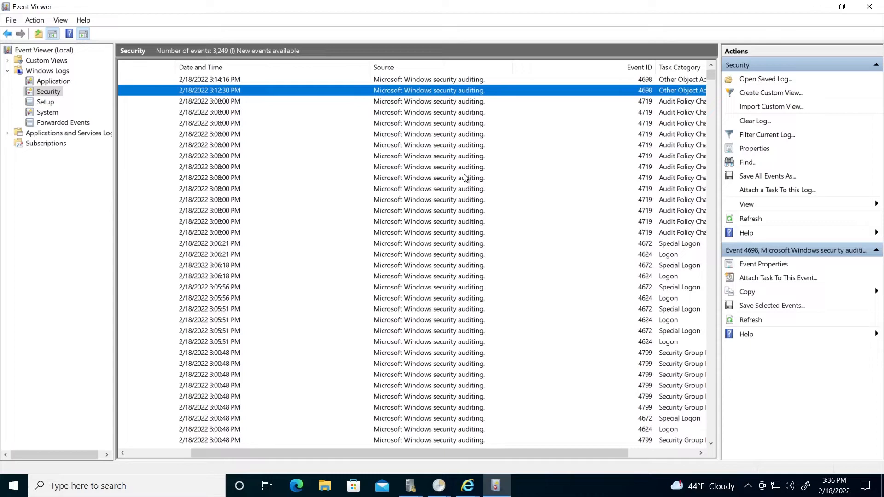
# Step: Switch to Task Scheduler and start creating a custom task
pyautogui.click(171, 489)
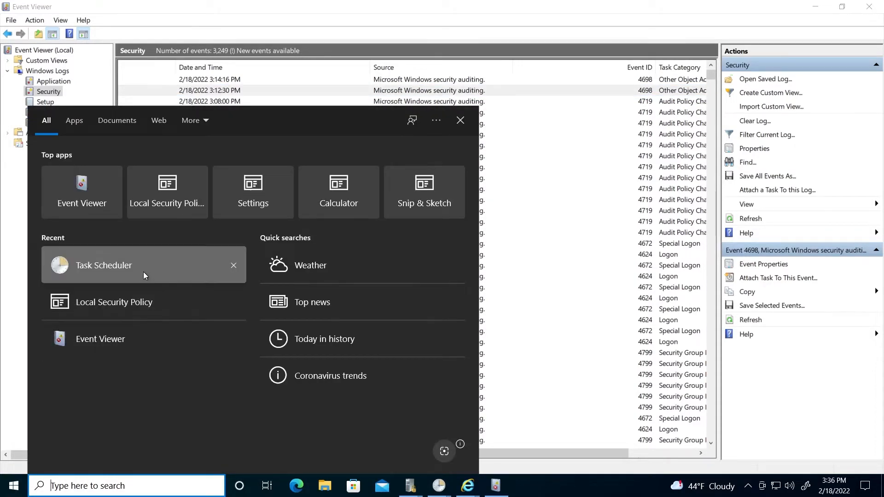
pyautogui.click(142, 267)
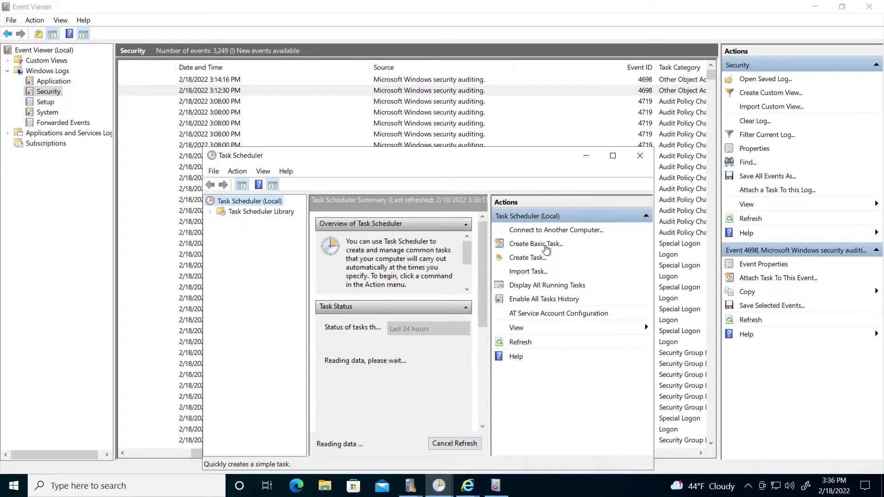
pyautogui.click(548, 250)
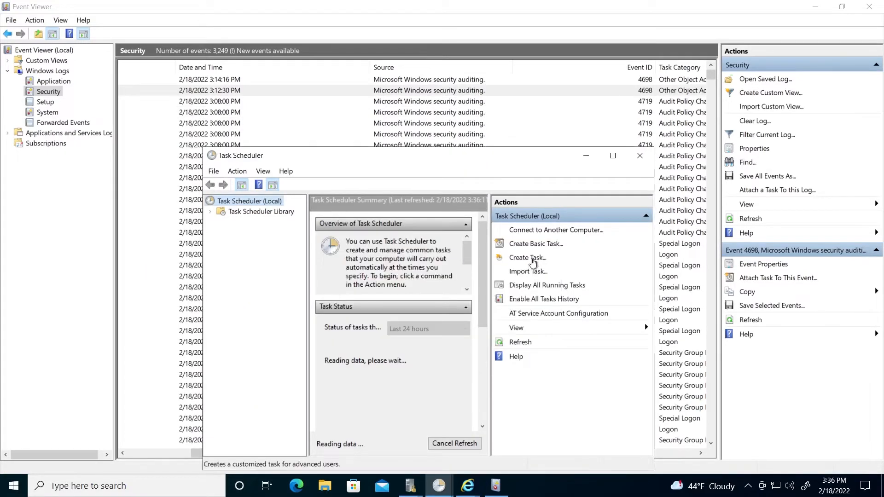
pyautogui.click(532, 259)
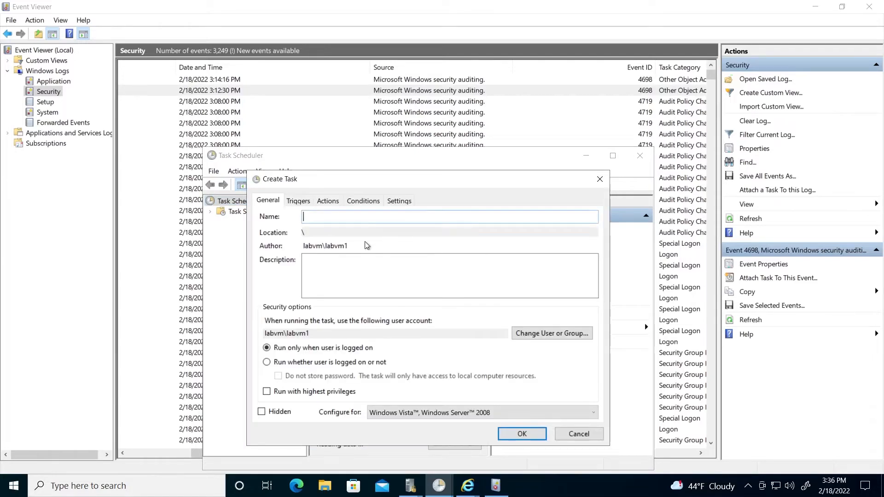
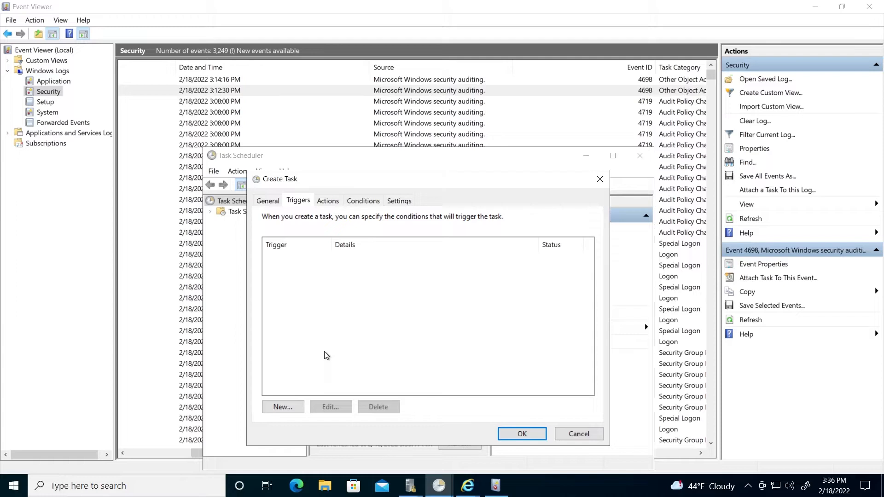
# Step: Add a one-time scheduled trigger to the task, starting at 3:38 PM on 2/18/2022
pyautogui.click(296, 405)
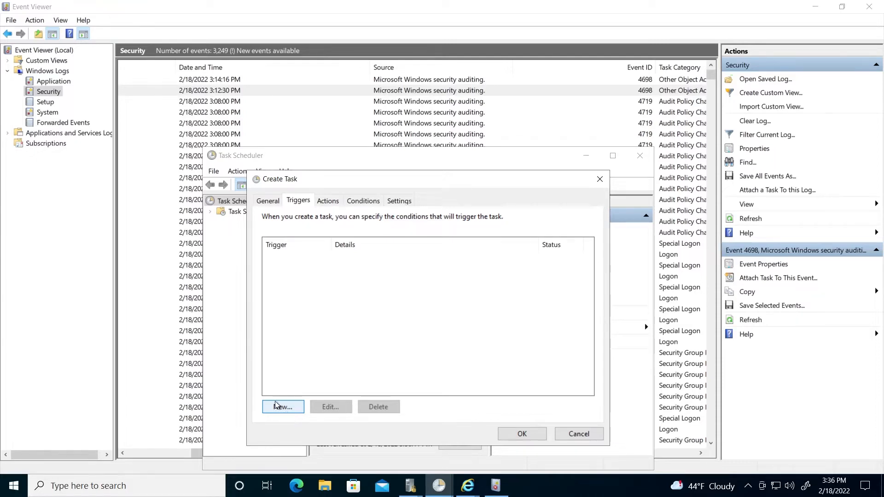
pyautogui.click(276, 406)
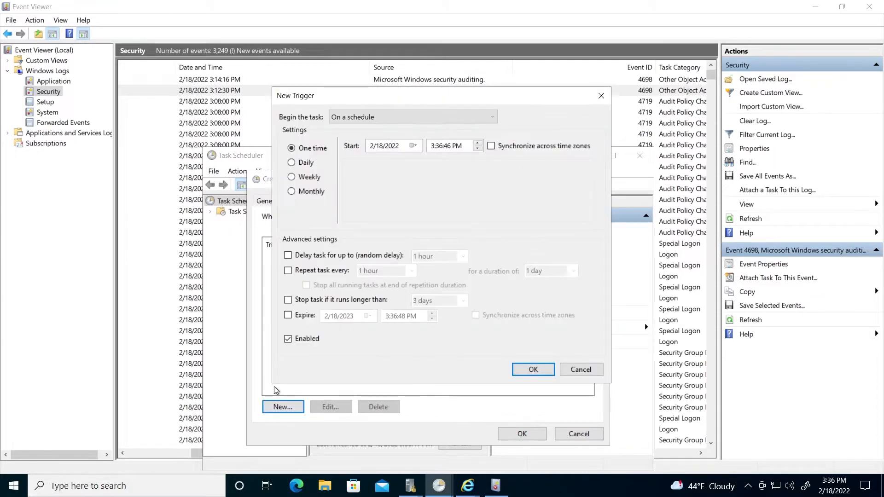
pyautogui.click(381, 117)
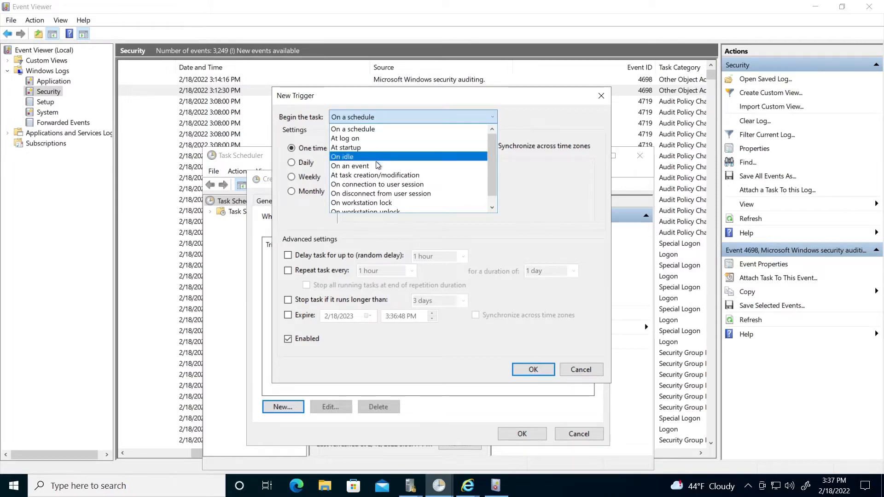
pyautogui.scroll(-1, 381, 175)
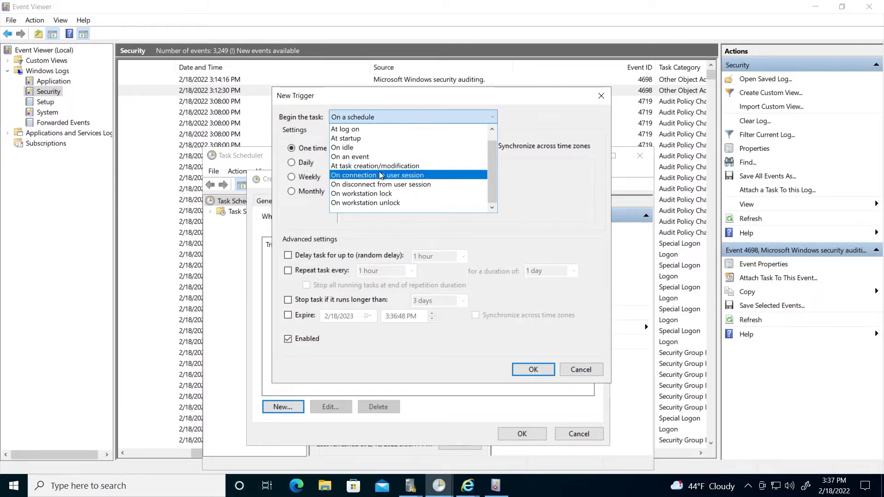
pyautogui.click(543, 132)
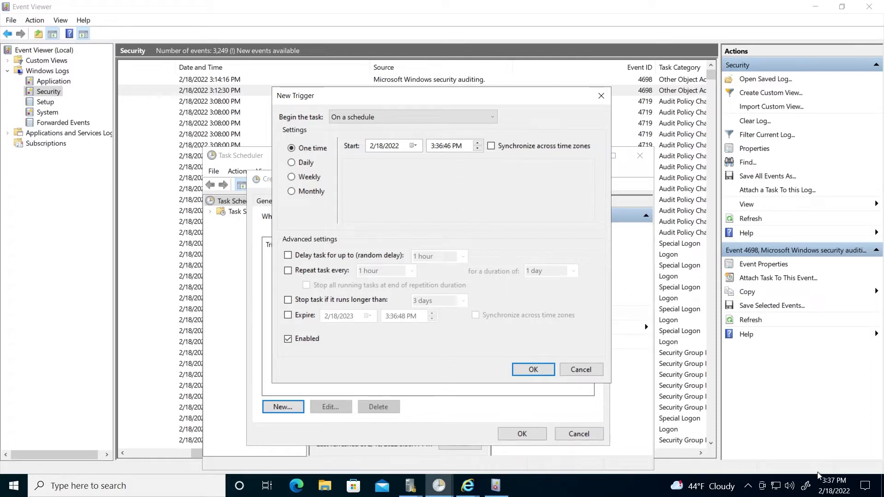
pyautogui.moveTo(830, 484)
pyautogui.click(441, 148)
pyautogui.write('38')
pyautogui.click(532, 370)
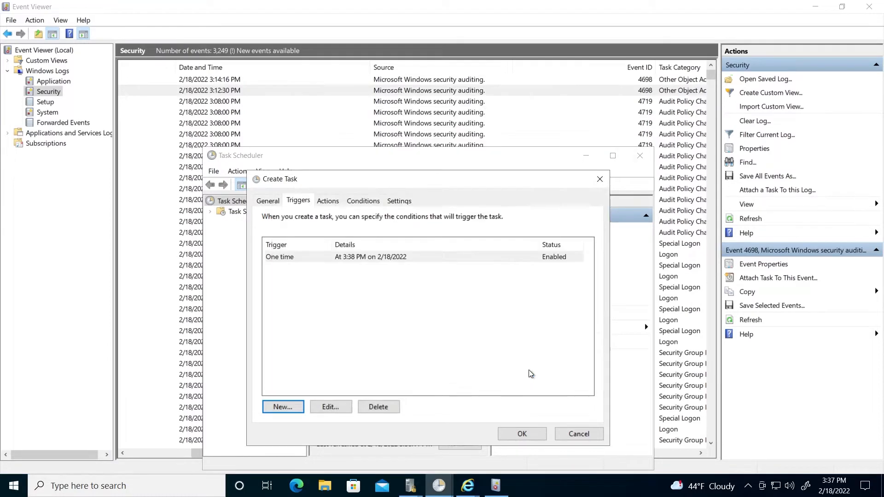
# Step: Add an action that starts C:\Program Files\Internet Explorer\iexplore.exe to the task, save the task, and dismiss the error message
pyautogui.click(332, 203)
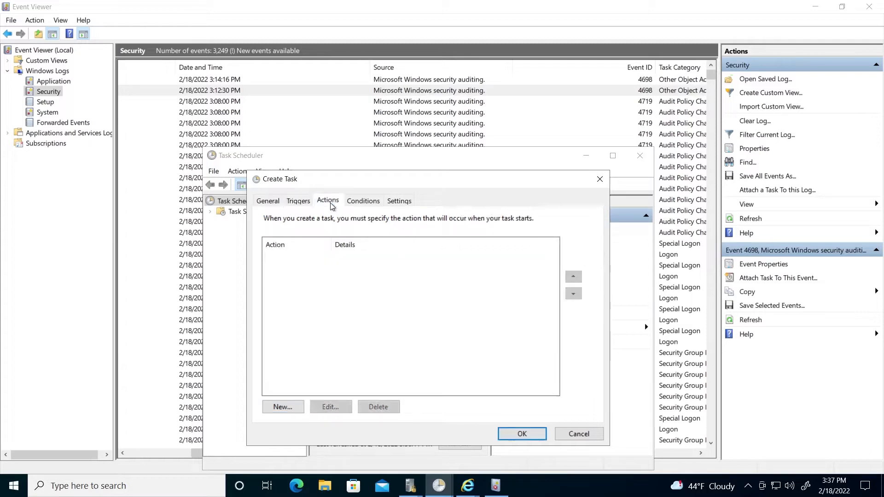
pyautogui.click(294, 410)
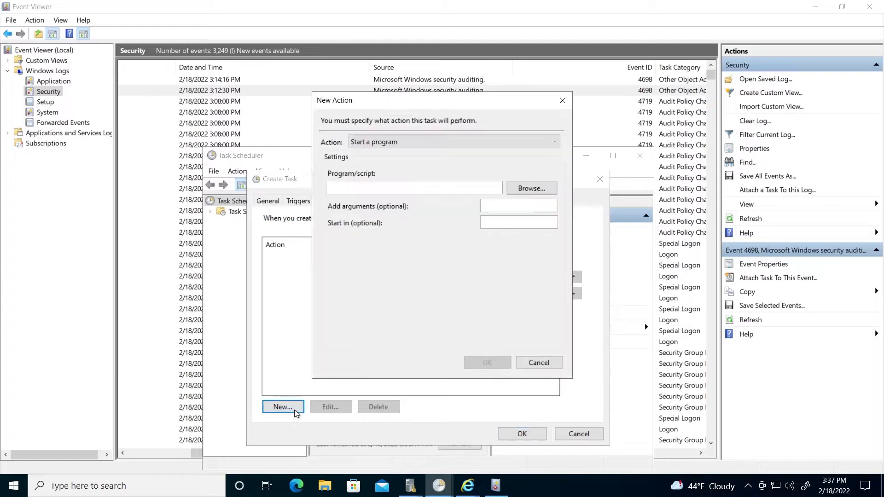
pyautogui.click(423, 140)
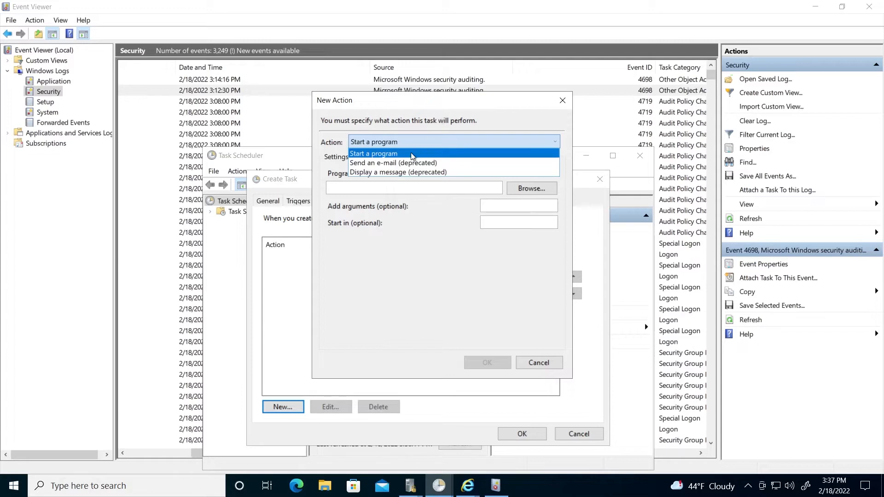
pyautogui.click(404, 113)
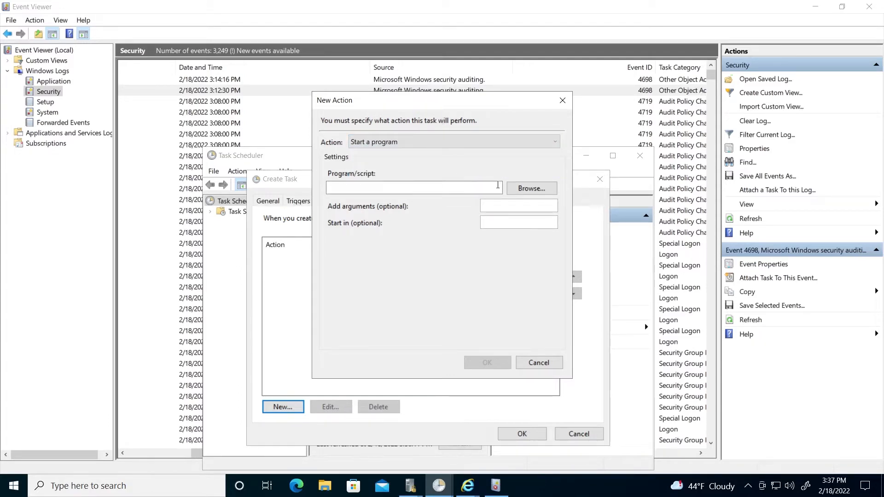
pyautogui.click(527, 190)
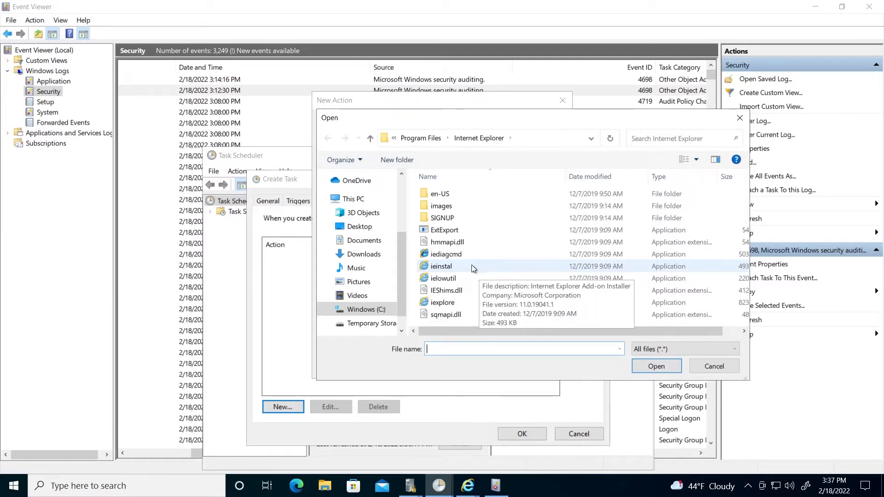
pyautogui.click(457, 302)
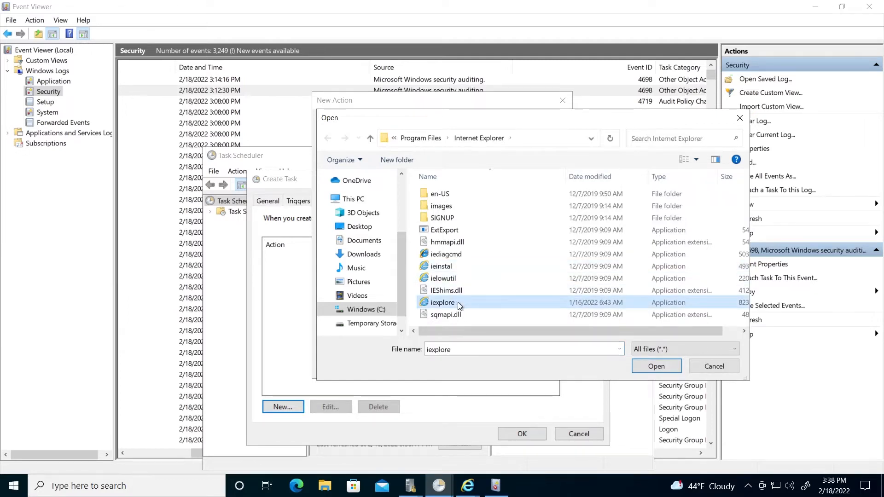
pyautogui.doubleClick(458, 302)
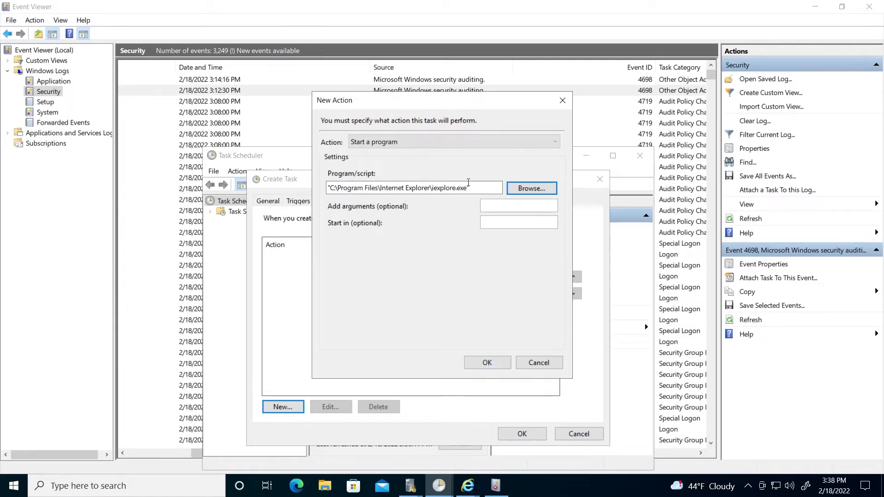
pyautogui.click(494, 362)
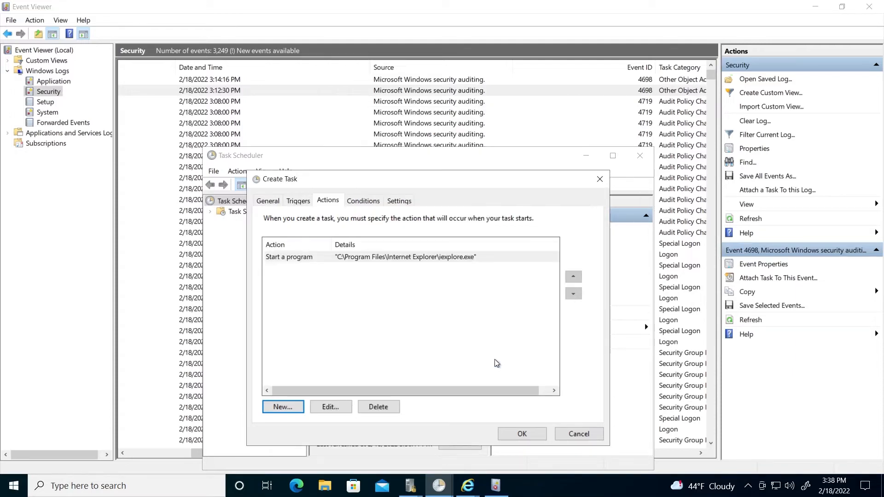
pyautogui.click(521, 435)
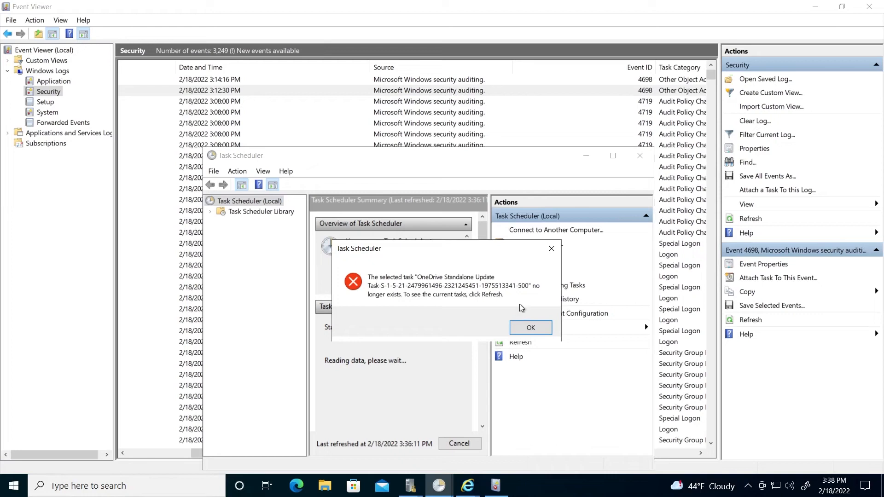
pyautogui.click(550, 249)
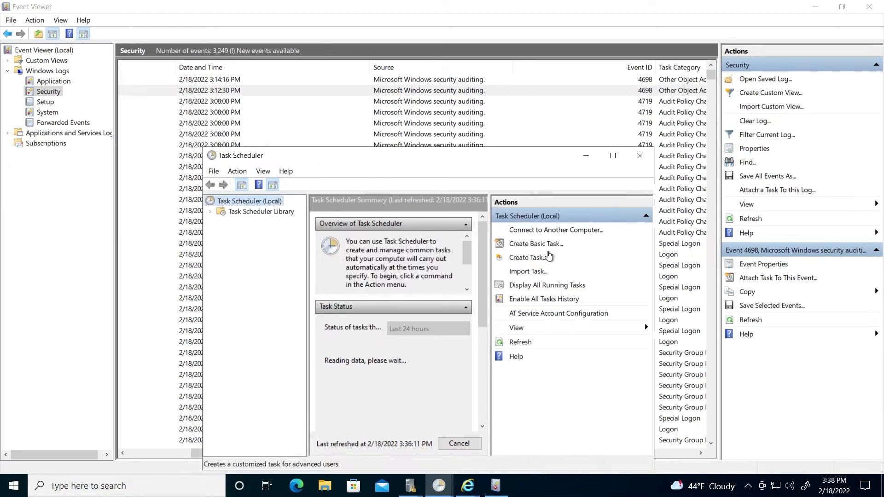
# Step: Minimize the Task Scheduler, Event Viewer and Internet Explorer windows to clear the desktop
pyautogui.click(586, 157)
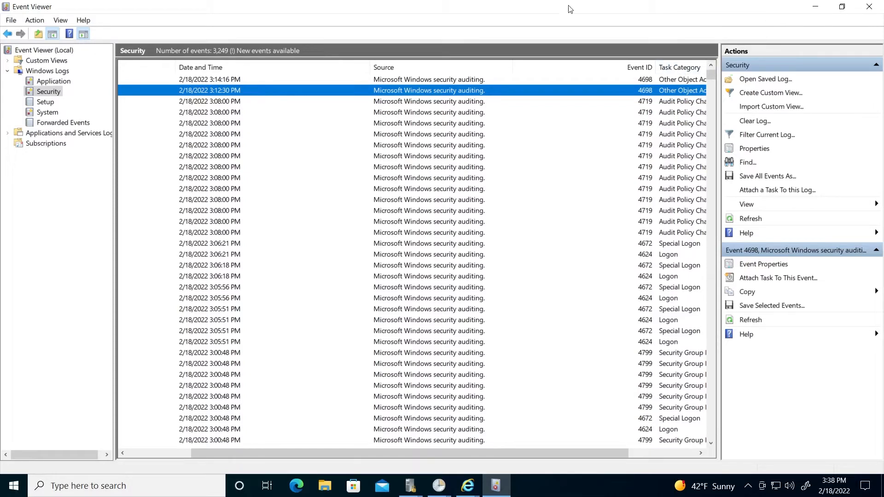
pyautogui.click(814, 8)
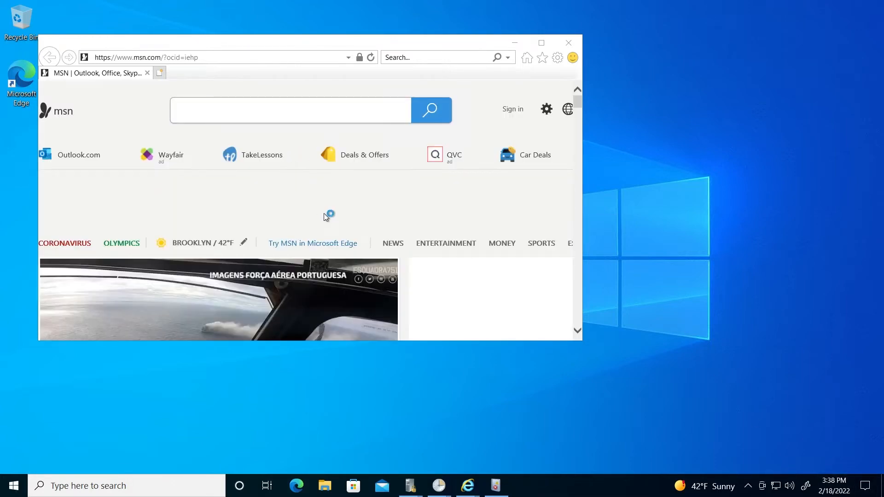
pyautogui.click(515, 42)
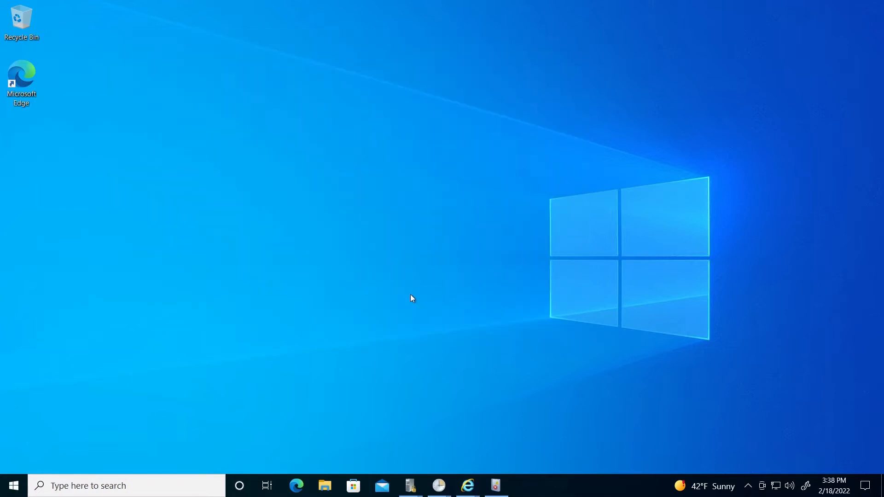
# Step: Open a new Event Viewer window, maximize it, and display the Windows Security log with its Event ID and Task Category columns
pyautogui.click(172, 490)
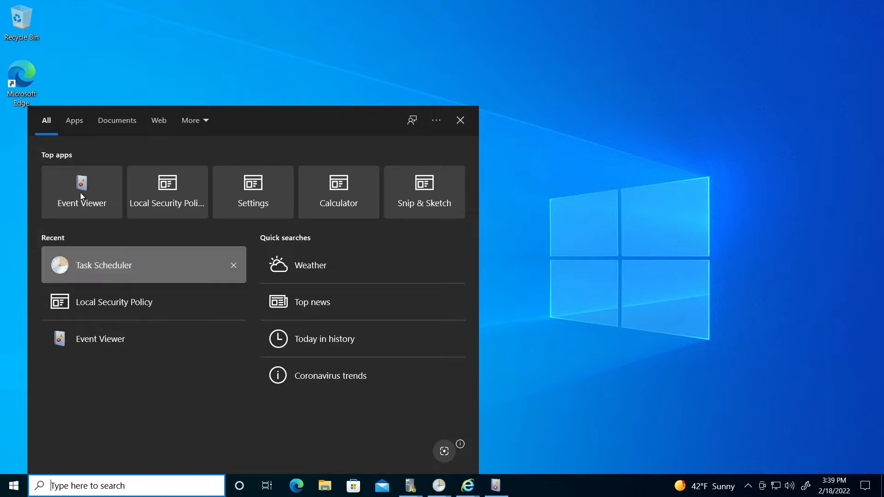
pyautogui.click(79, 189)
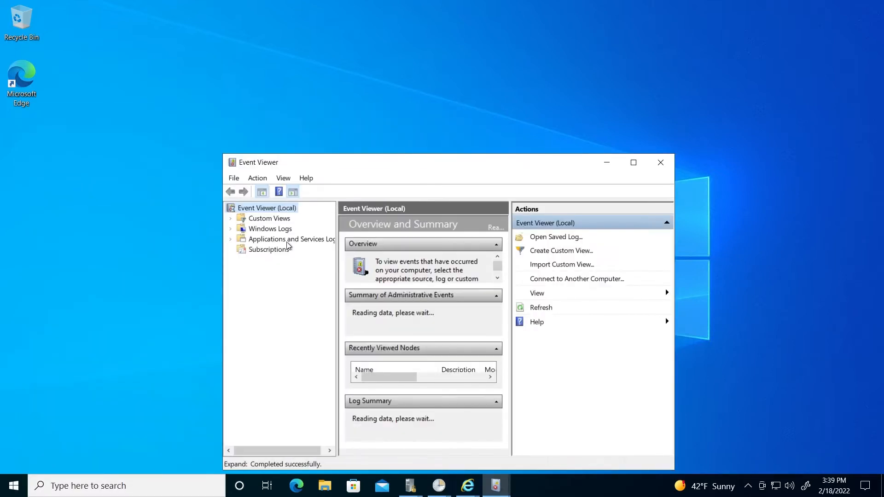
pyautogui.doubleClick(289, 230)
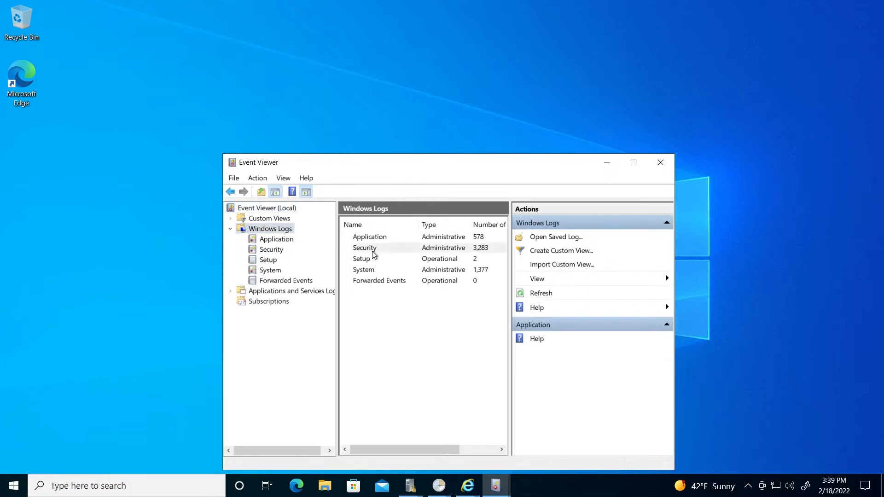
pyautogui.doubleClick(373, 251)
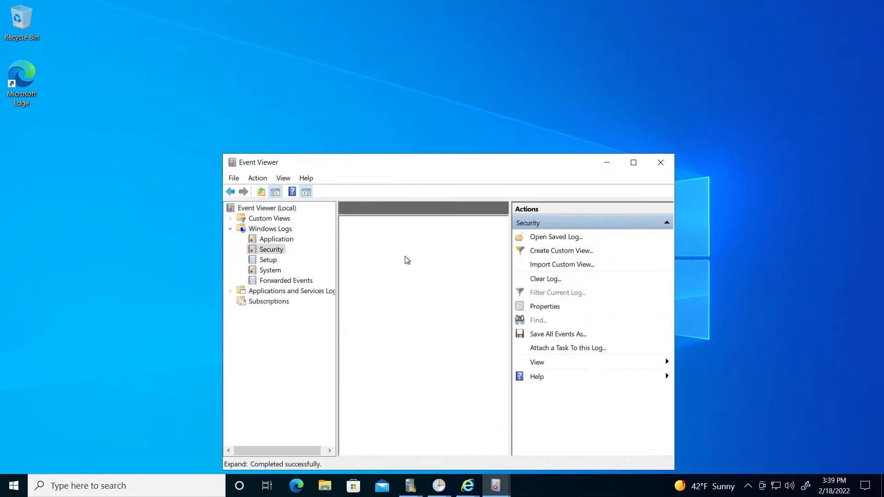
pyautogui.click(637, 165)
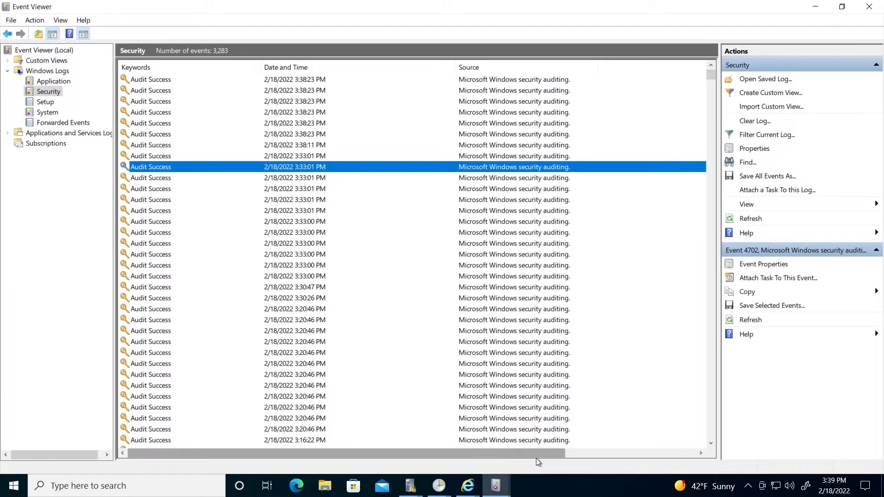
pyautogui.click(700, 452)
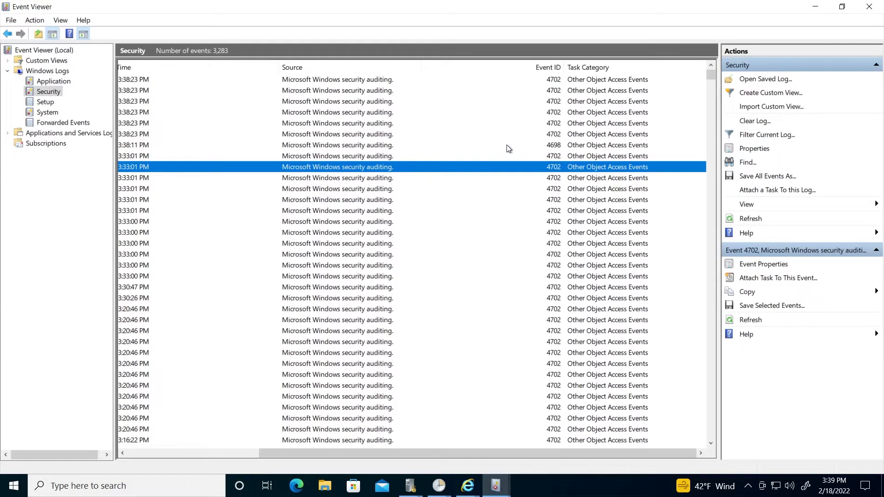
# Step: Examine the properties of the newest 4698 event and of the 4702 event directly above it, closing each afterwards
pyautogui.click(494, 147)
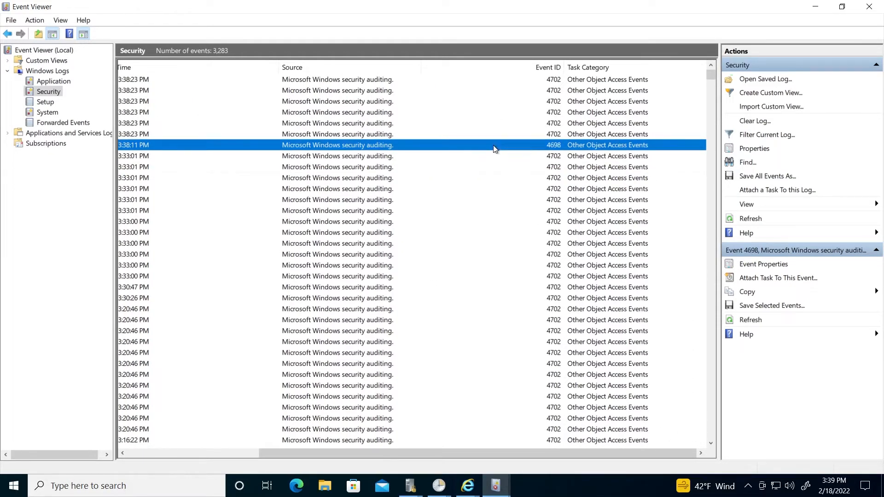
pyautogui.doubleClick(493, 145)
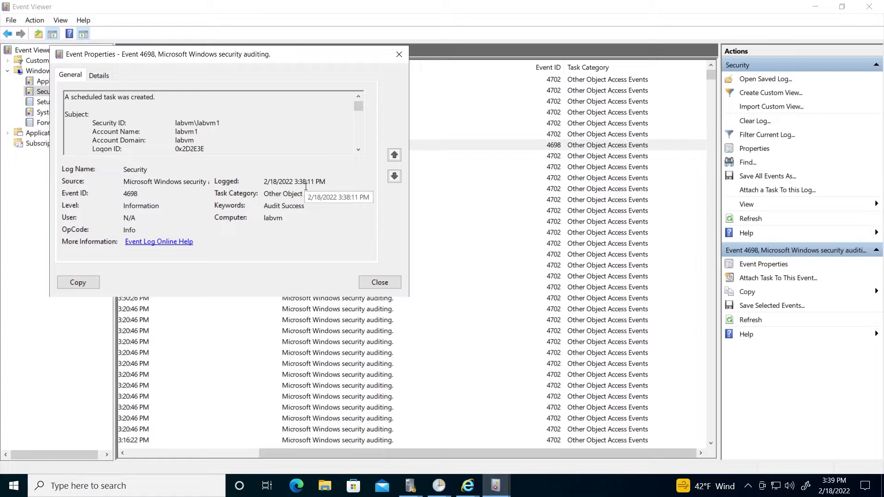
pyautogui.click(399, 53)
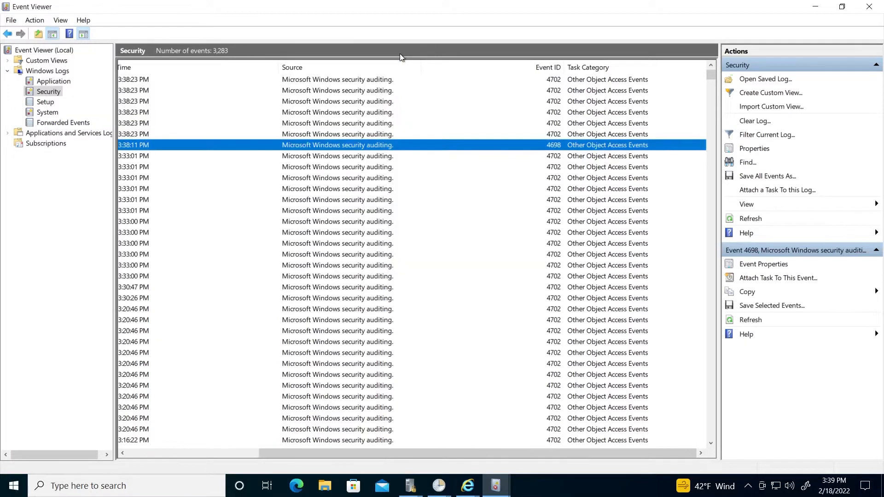
pyautogui.doubleClick(465, 134)
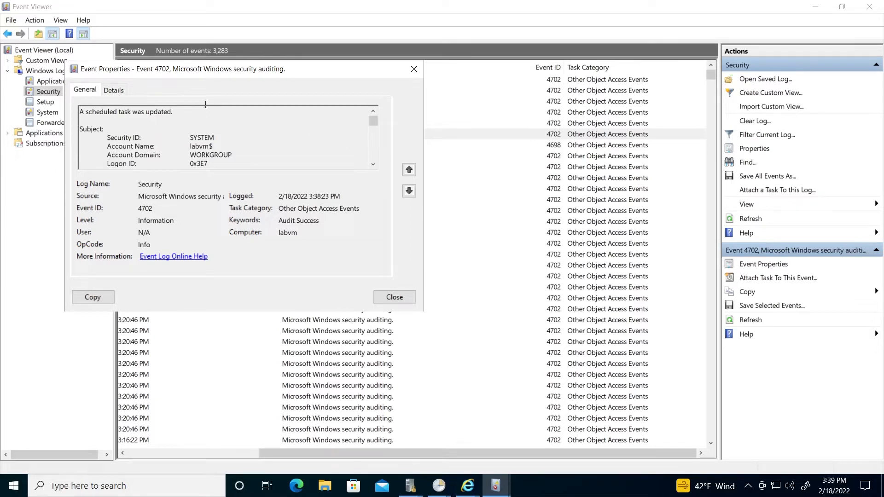
pyautogui.click(413, 68)
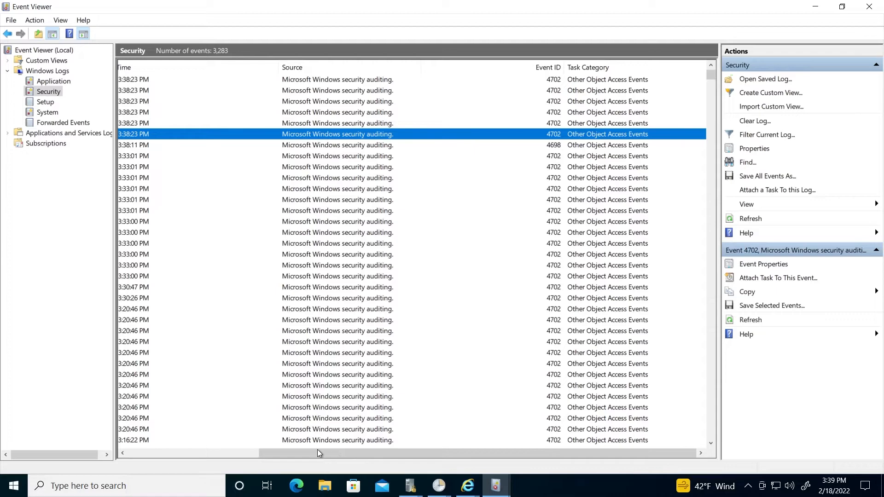
pyautogui.moveTo(316, 449); pyautogui.dragTo(525, 314)
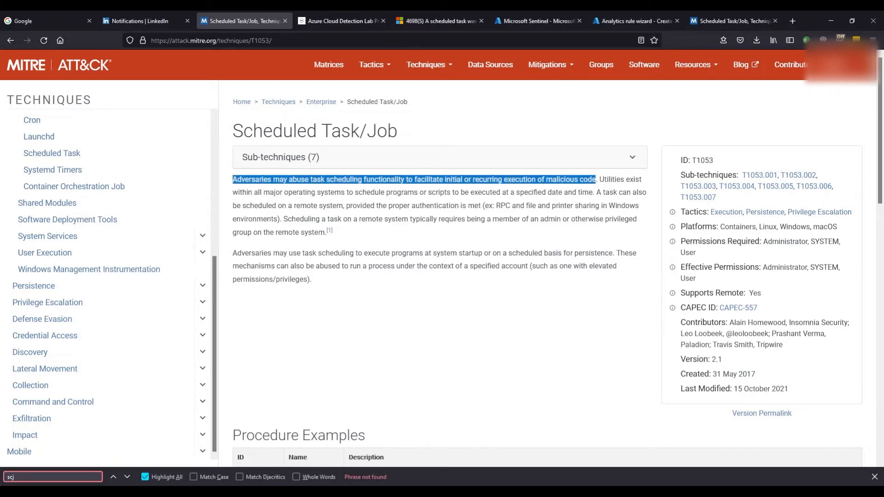
# Step: Switch to Microsoft Sentinel Logs, rerun the SecurityEvent query for EventID 4698, and examine the EventData details of the first record
pyautogui.click(551, 21)
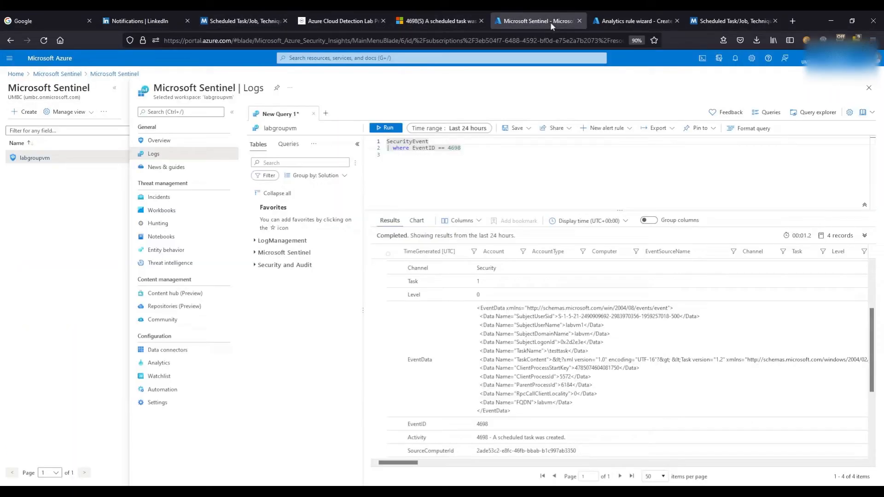
pyautogui.click(396, 131)
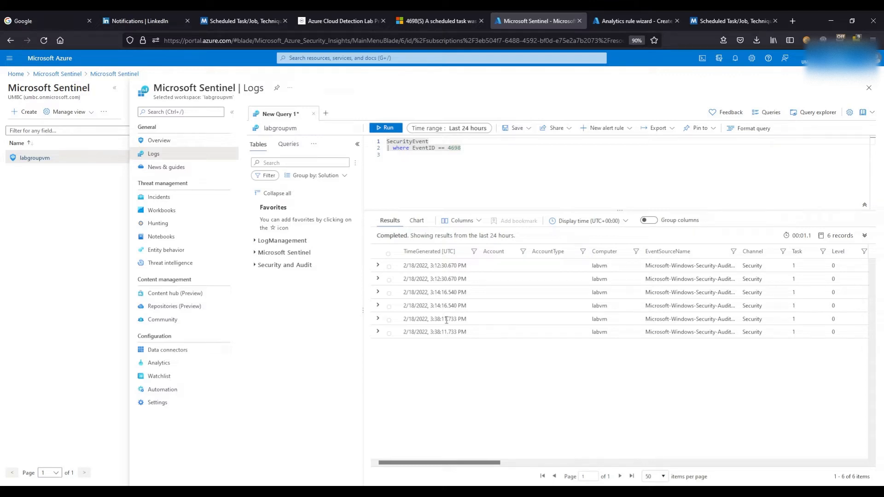
pyautogui.click(379, 266)
pyautogui.scroll(-2, 515, 342)
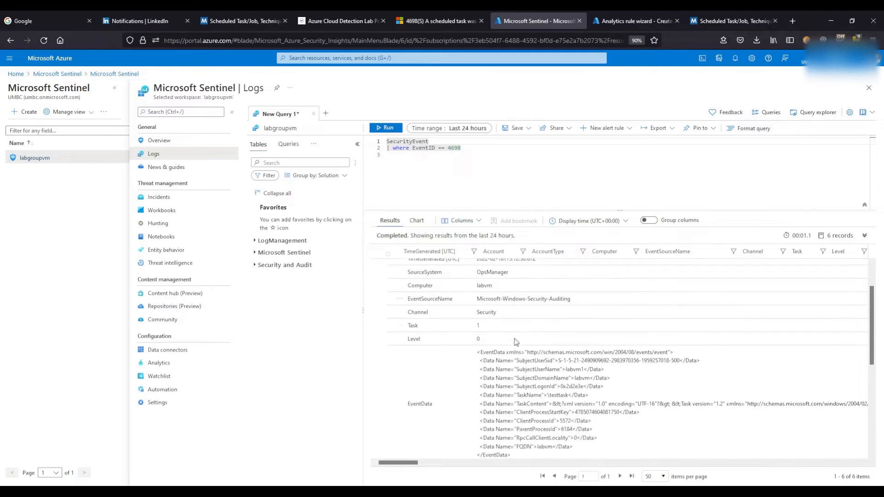
pyautogui.scroll(-2, 515, 342)
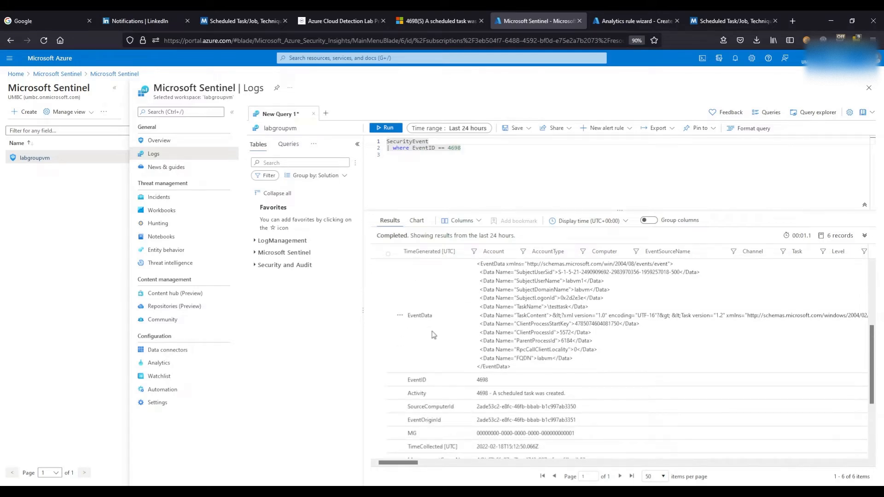
pyautogui.scroll(1, 481, 335)
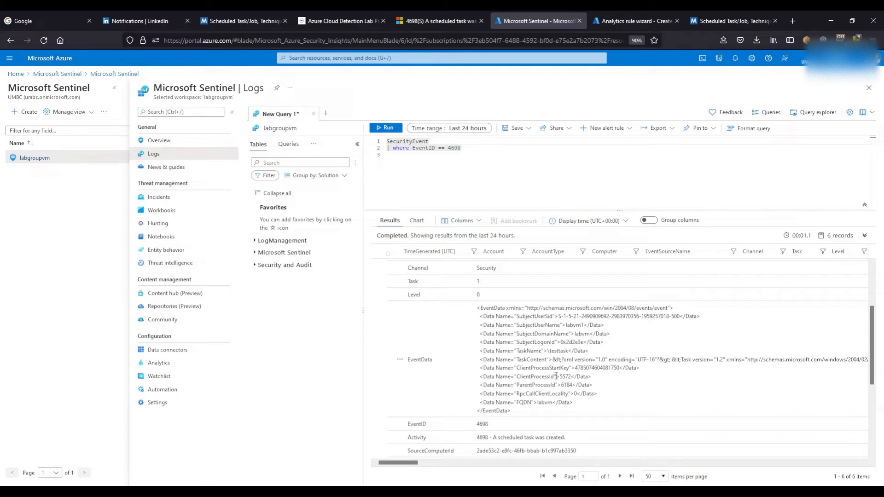
pyautogui.scroll(1, 494, 299)
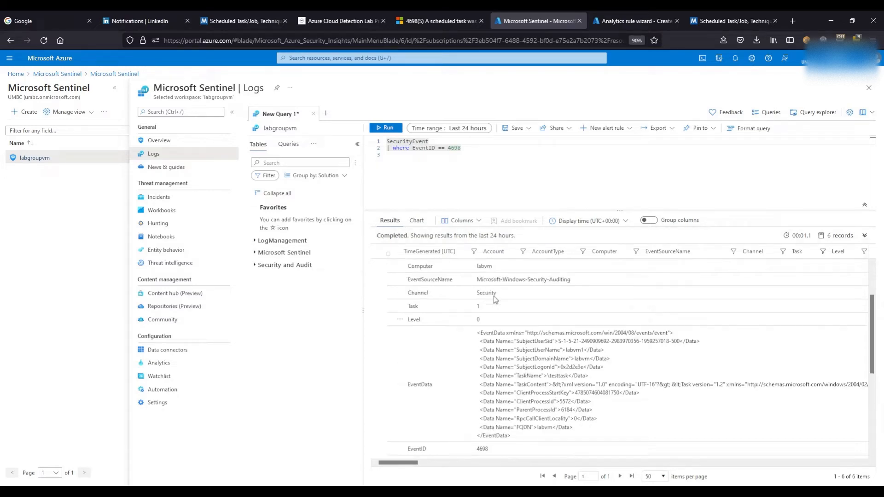
pyautogui.scroll(3, 494, 300)
pyautogui.click(377, 266)
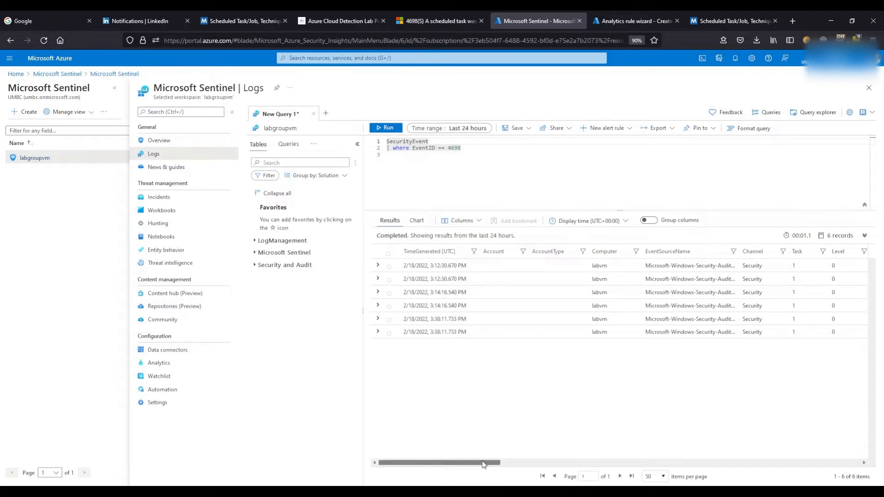
pyautogui.moveTo(482, 463)
pyautogui.mouseDown()
pyautogui.moveTo(696, 457)
pyautogui.moveTo(481, 469)
pyautogui.mouseUp()
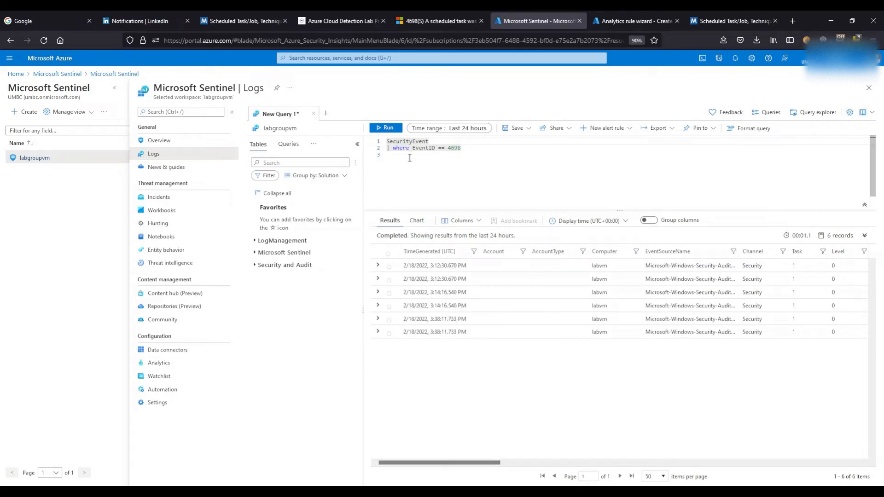
# Step: Switch to the Azure Cloud Detection Lab guide and copy its 4698 query containing the parse and project commands
pyautogui.click(332, 22)
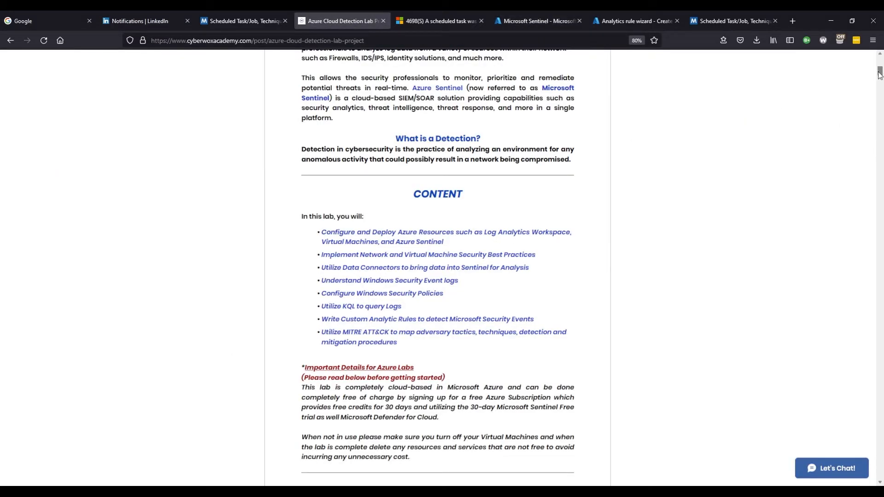
pyautogui.moveTo(879, 73); pyautogui.dragTo(871, 424)
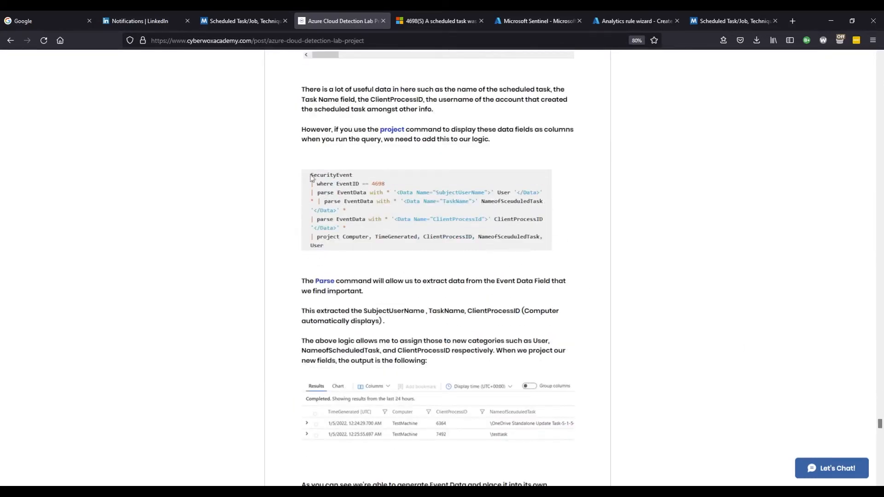
pyautogui.moveTo(311, 175); pyautogui.dragTo(447, 246)
pyautogui.hotkey('ctrl', 'c')
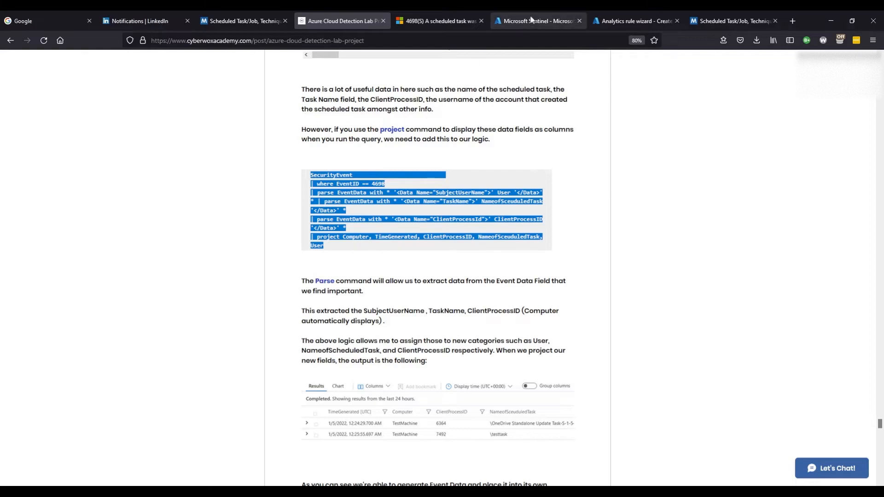
# Step: Return to Sentinel Logs and replace the existing query with the copied 4698 parse-and-project query
pyautogui.click(543, 21)
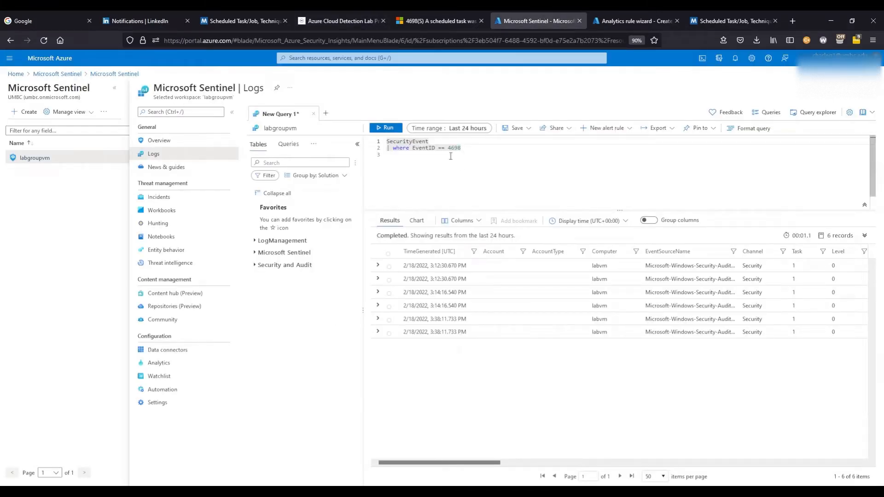
pyautogui.moveTo(462, 149); pyautogui.dragTo(381, 144)
pyautogui.press('Delete')
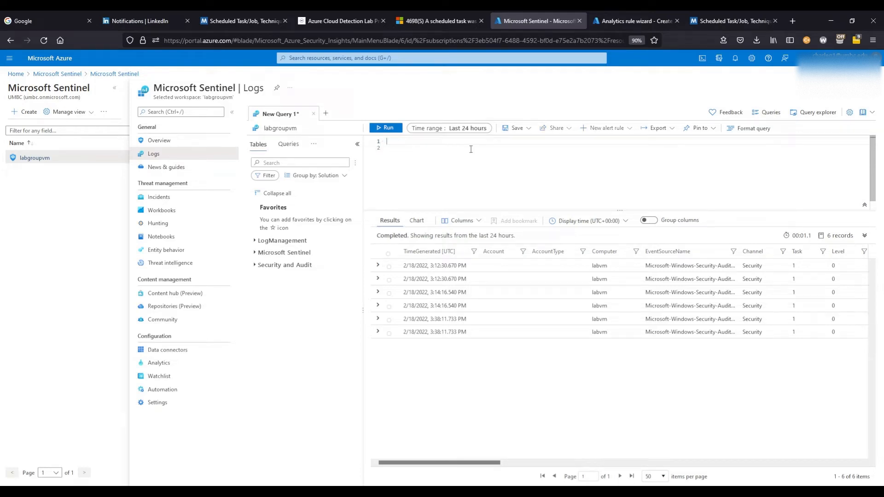
pyautogui.rightClick(425, 153)
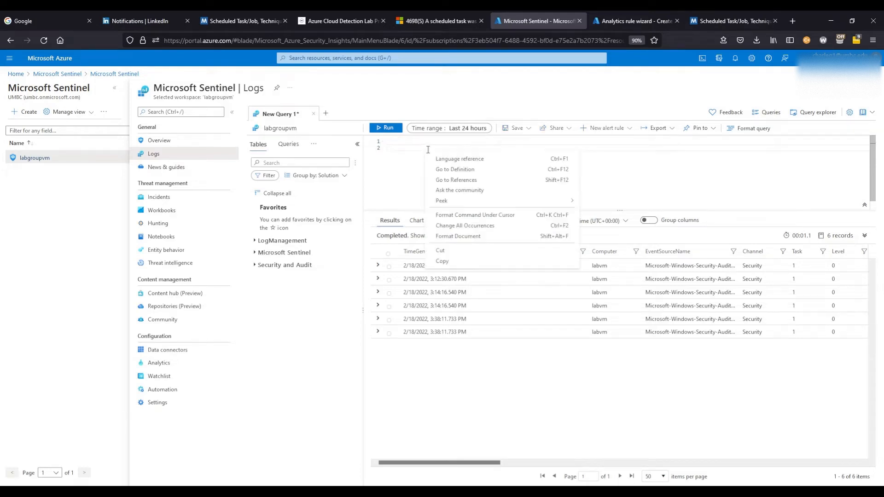
pyautogui.click(614, 182)
pyautogui.hotkey('ctrl', 'v')
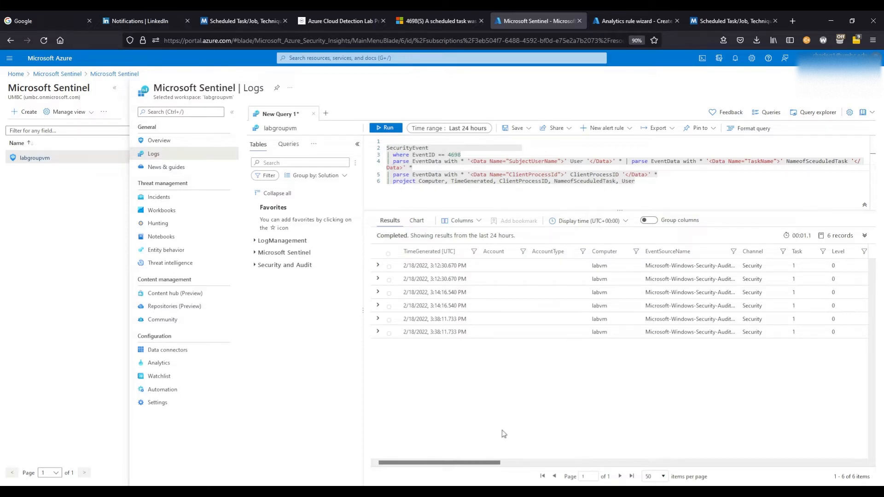
pyautogui.moveTo(493, 465); pyautogui.dragTo(490, 464)
pyautogui.scroll(-2, 703, 175)
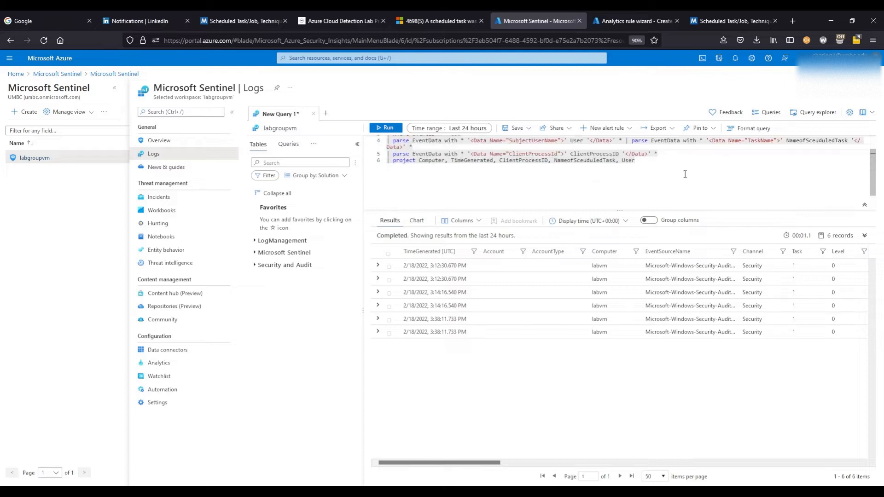
pyautogui.scroll(2, 684, 174)
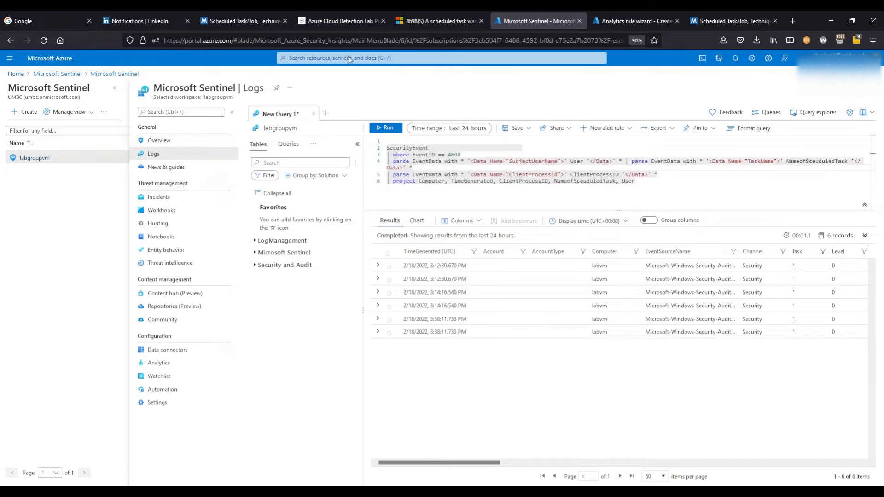
# Step: Compare the lab guide's parse statements for SubjectUserName, TaskName and ClientProcessId with the EventData of the first Sentinel record
pyautogui.click(339, 19)
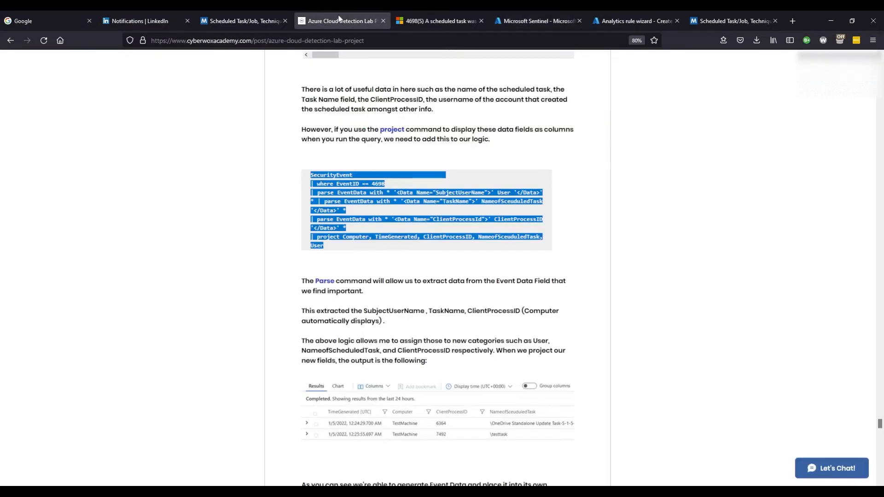
pyautogui.click(403, 266)
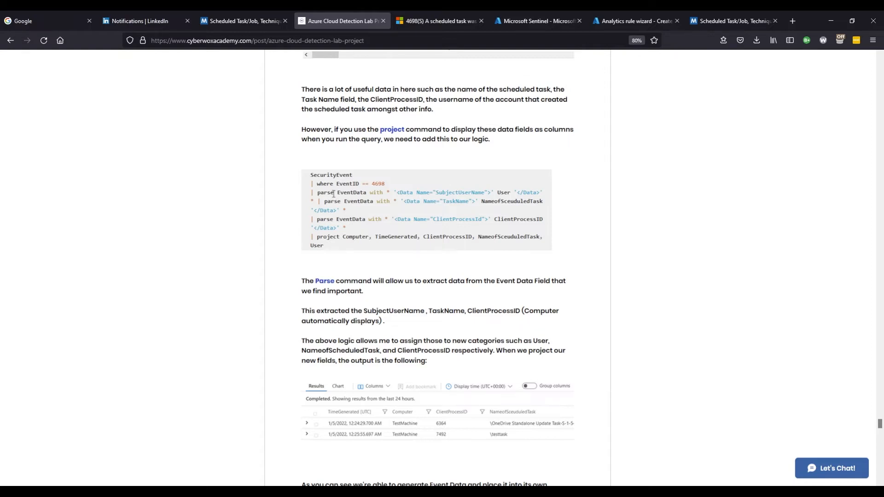
pyautogui.moveTo(335, 194); pyautogui.dragTo(325, 195)
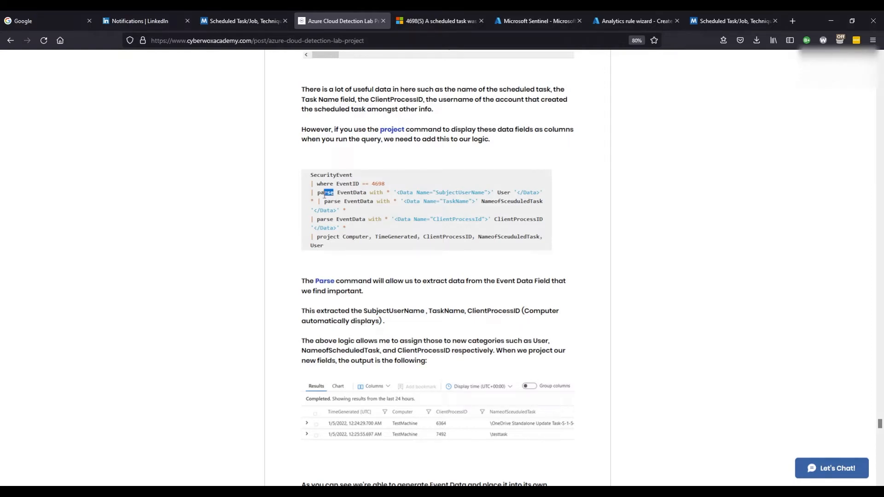
pyautogui.click(550, 21)
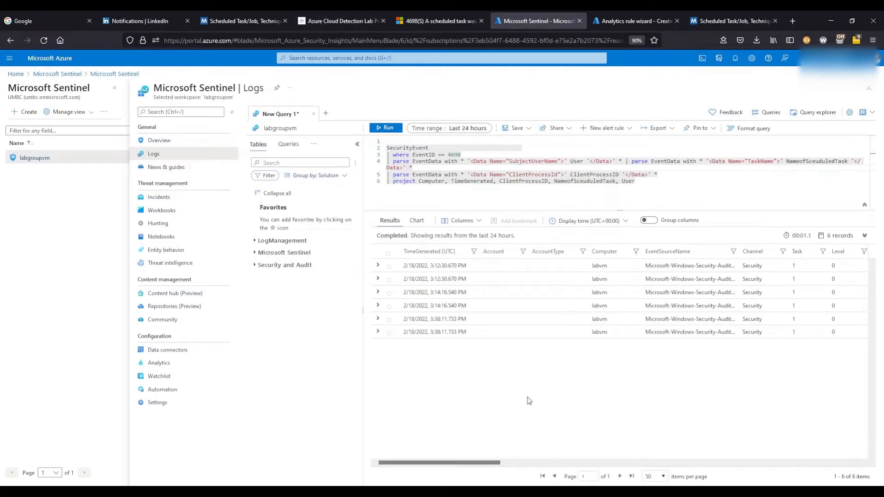
pyautogui.click(378, 265)
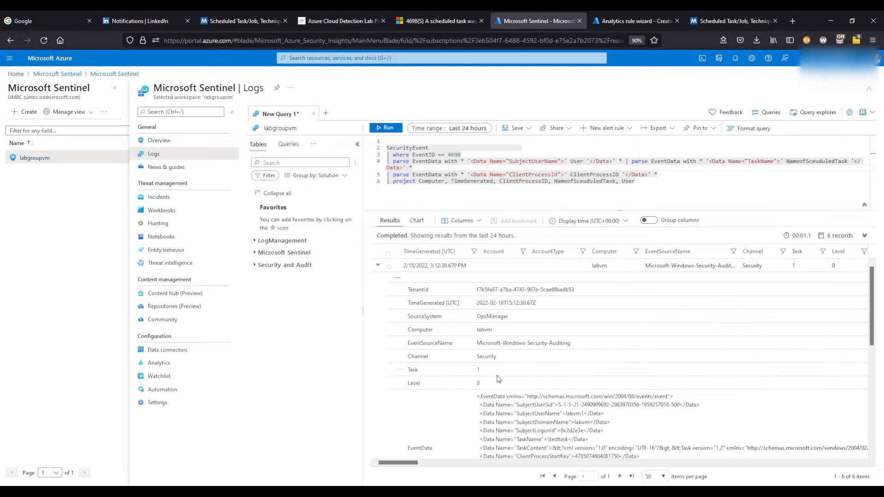
pyautogui.scroll(-2, 498, 379)
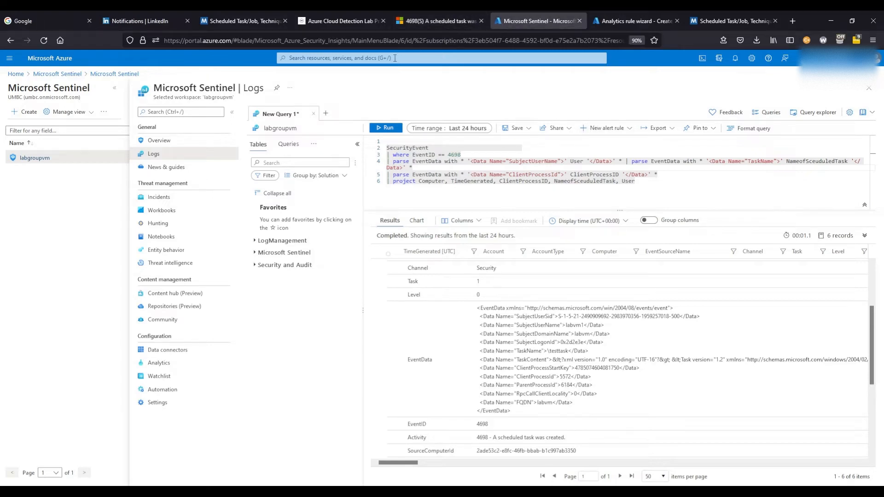
pyautogui.click(343, 20)
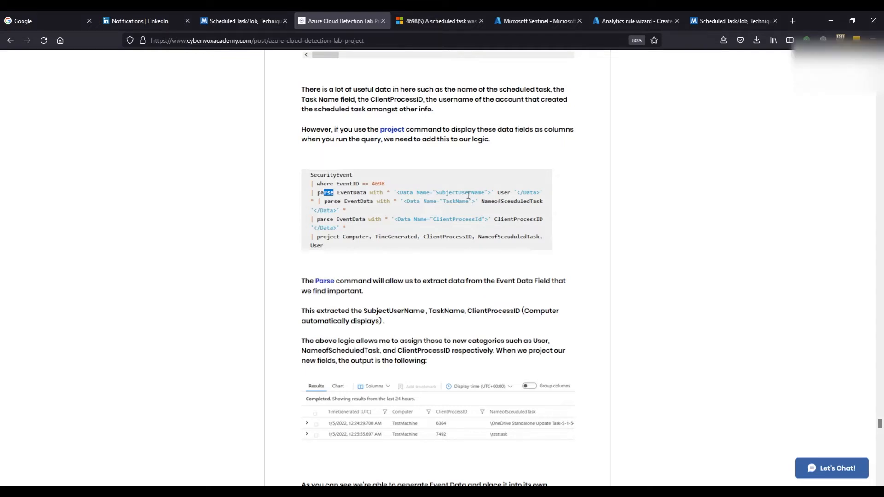
pyautogui.click(530, 22)
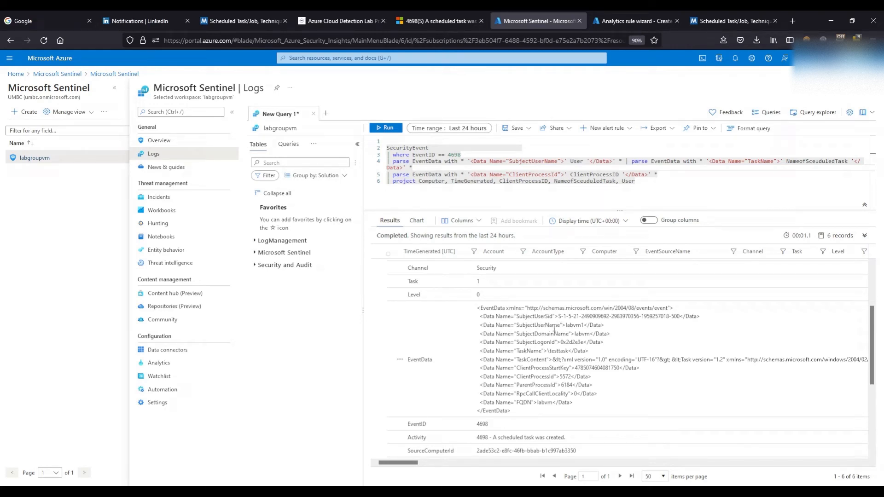
pyautogui.click(350, 26)
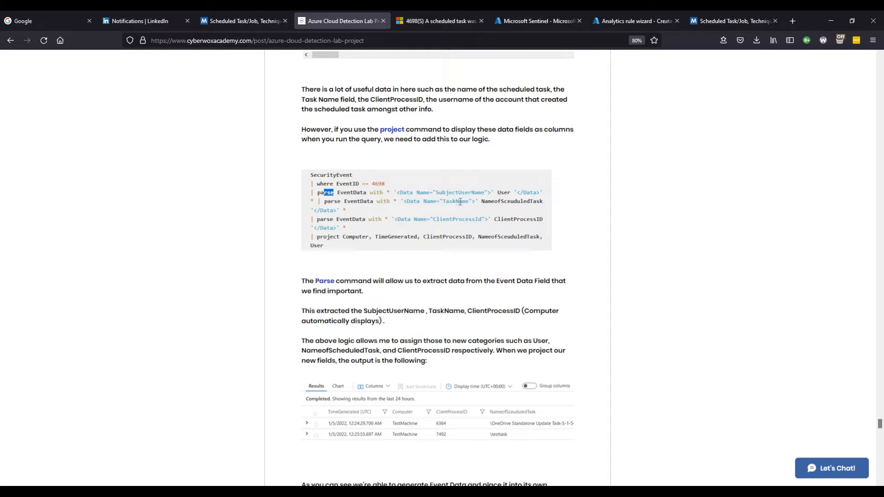
pyautogui.click(513, 24)
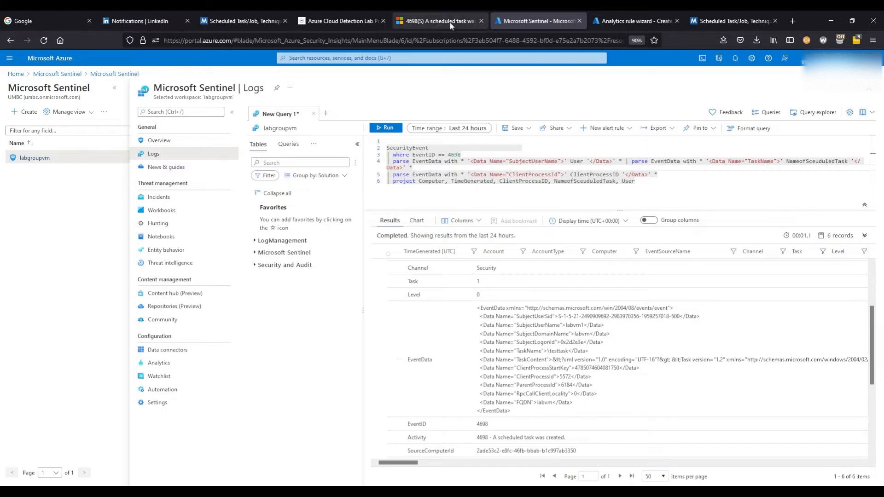
pyautogui.click(350, 22)
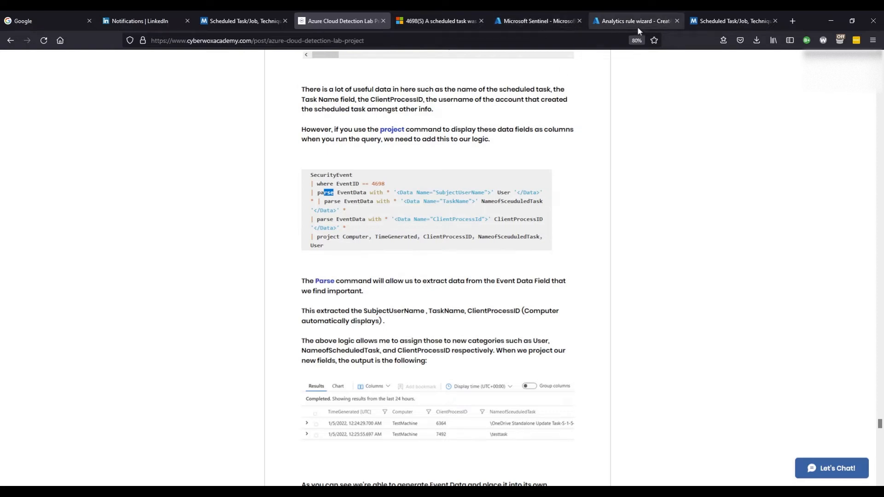
# Step: Run the parse-and-project query in Sentinel Logs and expand the first result to examine its projected fields
pyautogui.click(557, 24)
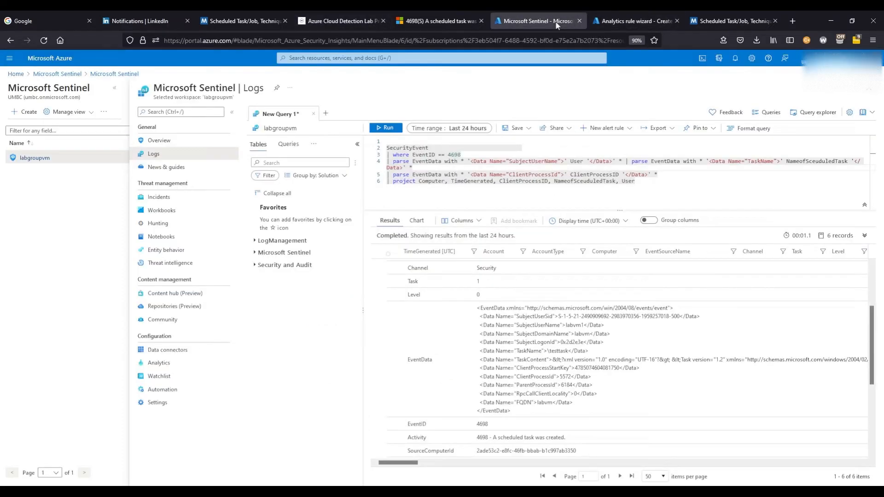
pyautogui.click(381, 129)
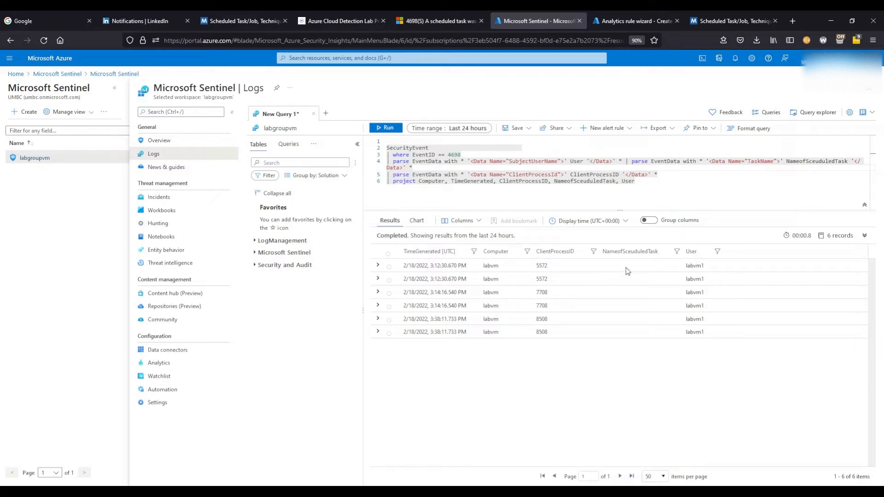
pyautogui.click(378, 266)
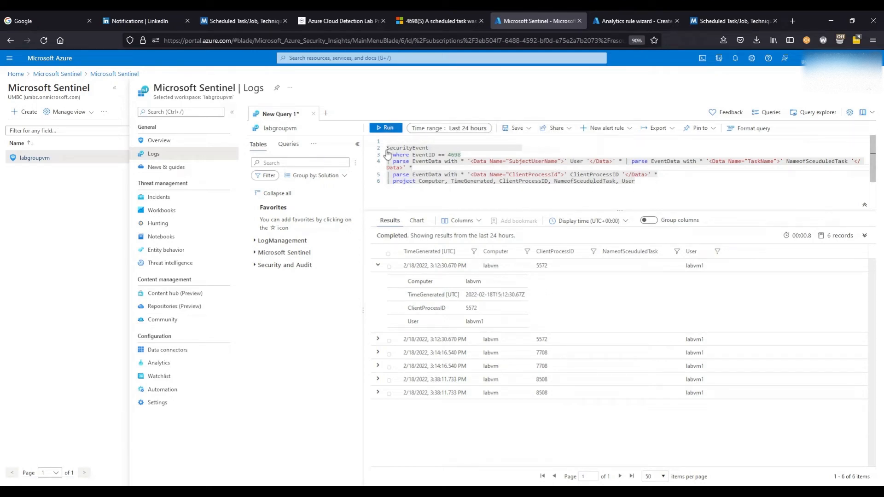
# Step: Clear the query editor, bring in the lab guide's 4698 parse-and-project query again, and rerun it
pyautogui.moveTo(390, 150); pyautogui.dragTo(645, 202)
pyautogui.press('BackSpace')
pyautogui.press('BackSpace')
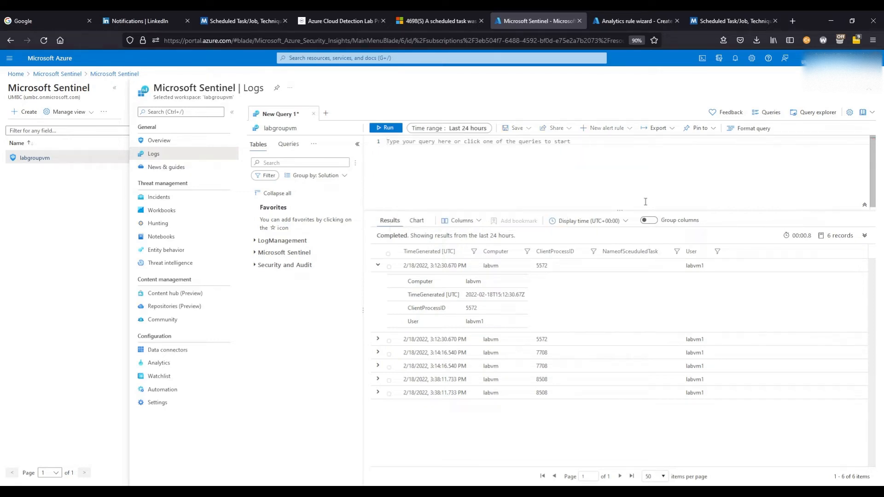
pyautogui.click(630, 17)
pyautogui.click(543, 20)
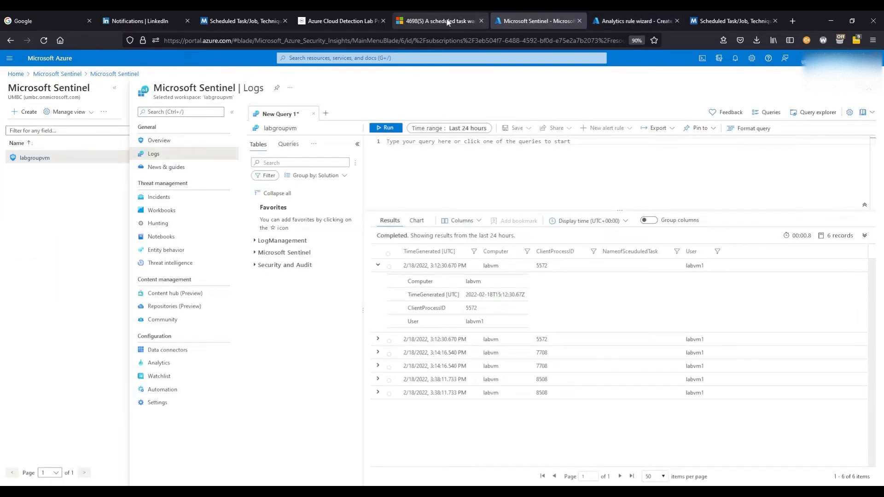
pyautogui.click(349, 21)
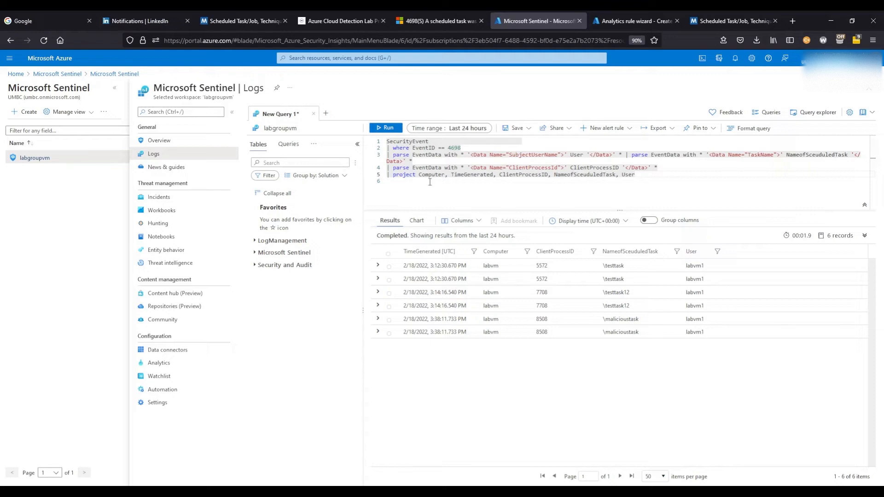
# Step: Select the complete 4698 query in the editor, from SecurityEvent through the project line, for copying
pyautogui.moveTo(389, 142); pyautogui.dragTo(653, 180)
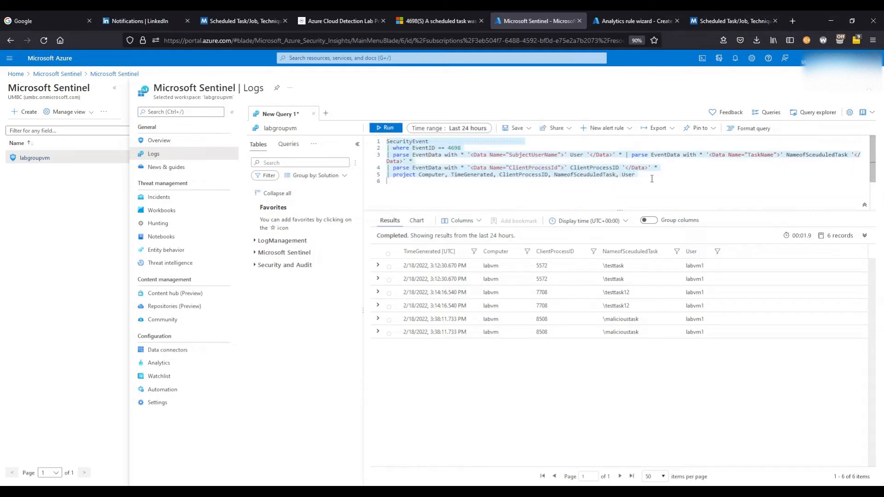
pyautogui.rightClick(436, 162)
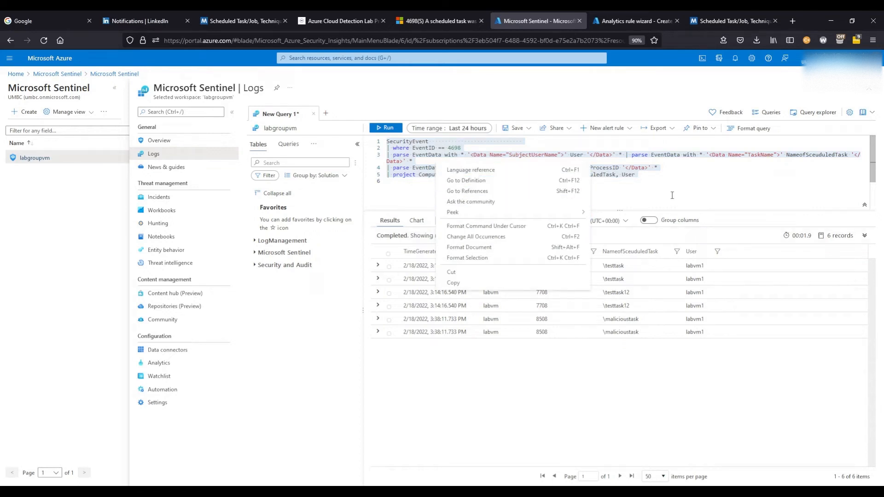
pyautogui.click(632, 201)
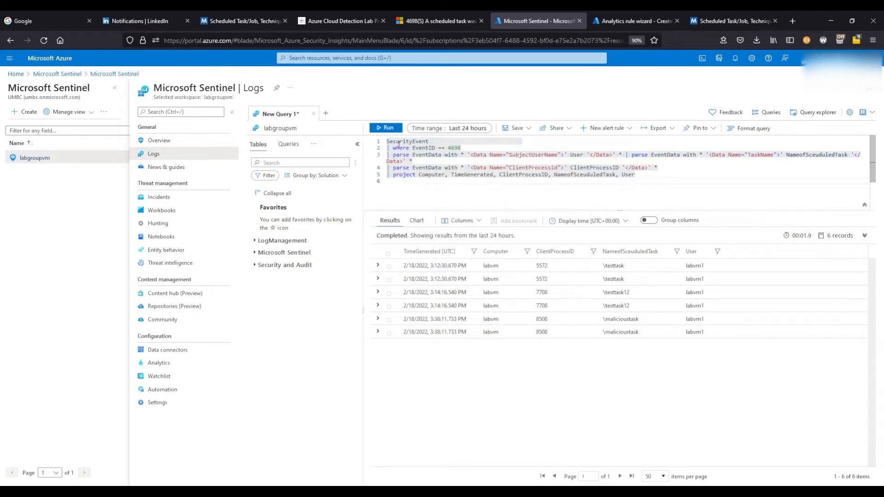
pyautogui.moveTo(388, 142); pyautogui.dragTo(645, 174)
# Step: Open Sentinel Analytics, discarding the unsaved query edits, view the rule templates, and start creating a scheduled query rule
pyautogui.click(179, 365)
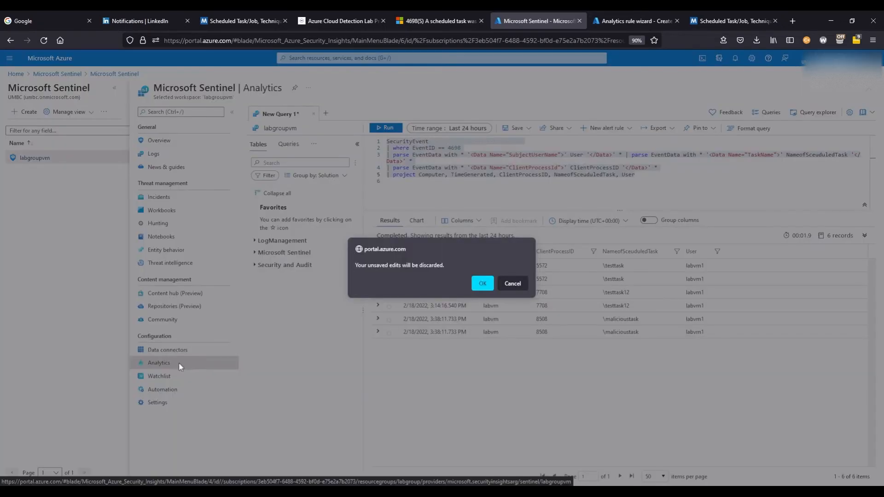
pyautogui.click(485, 285)
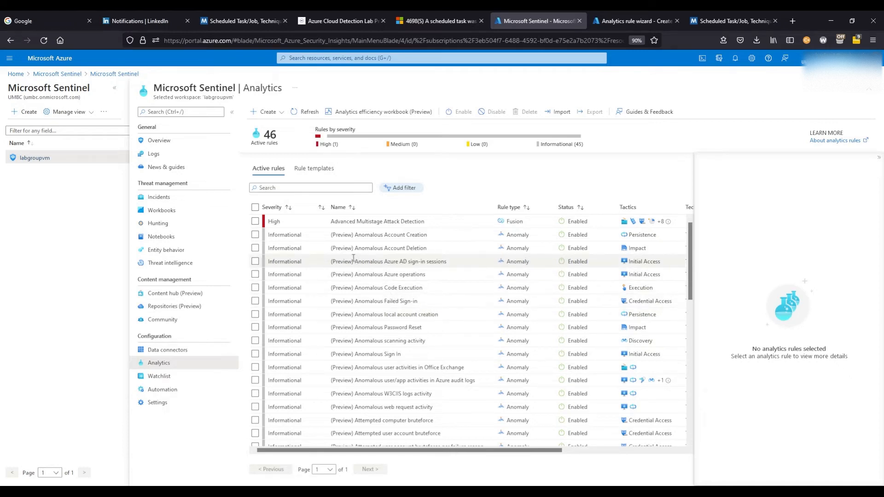
pyautogui.click(315, 168)
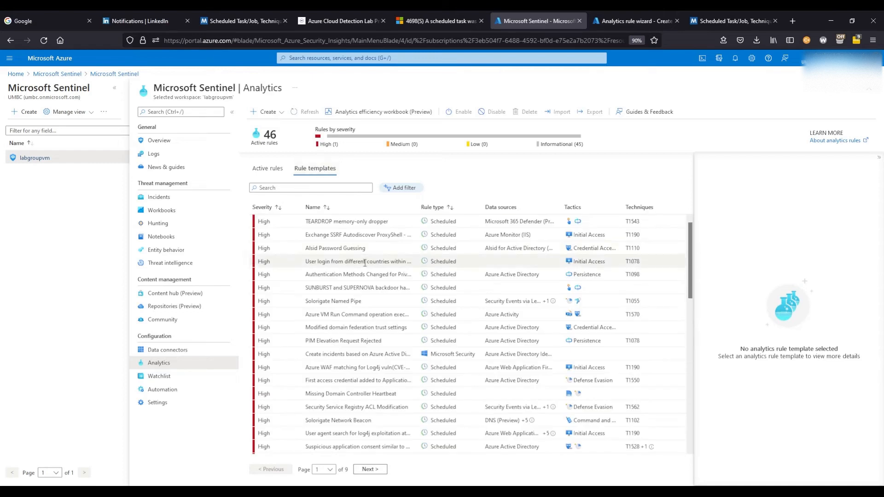
pyautogui.click(269, 112)
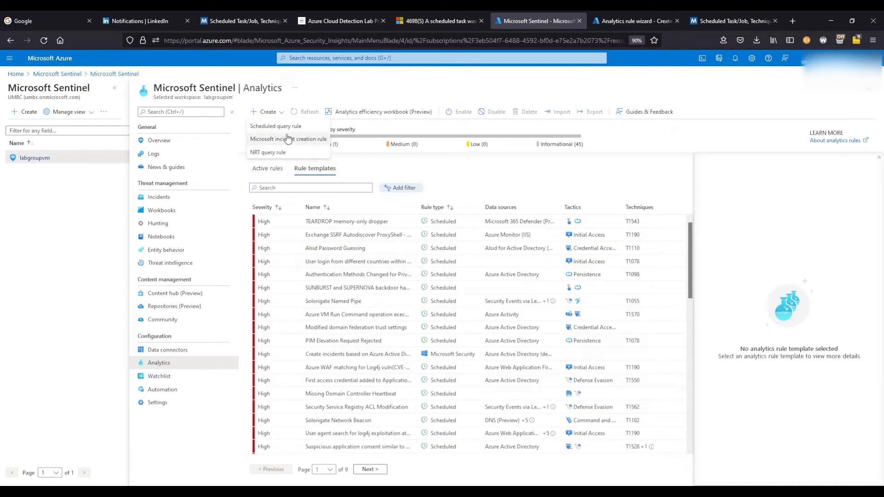
pyautogui.click(275, 126)
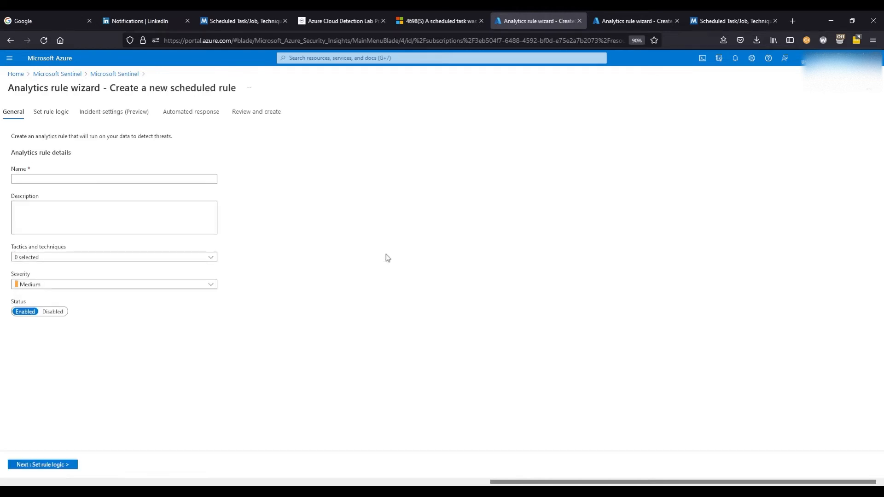
# Step: Name the rule "Scueduled Task Creation" and enter the description "This alert fires when a scueduled task is created on a VM."
pyautogui.click(102, 179)
pyautogui.write('Scueduled Task Creation')
pyautogui.click(79, 214)
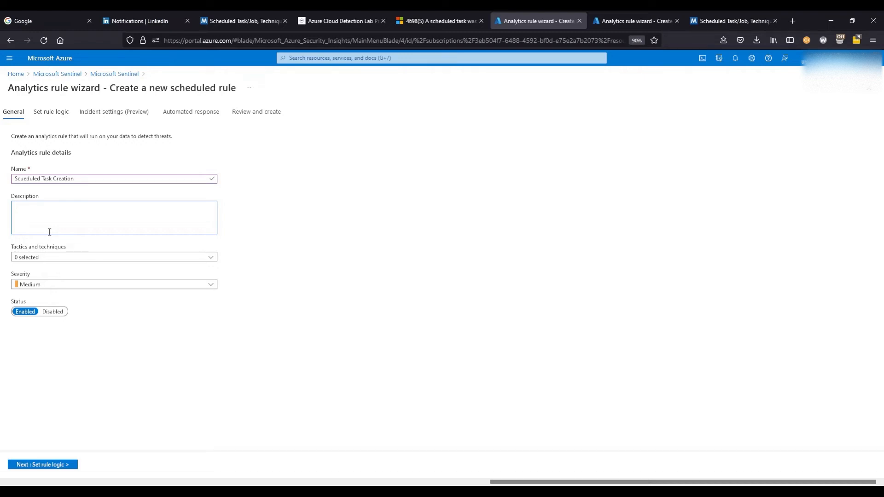
pyautogui.write('This alert ')
pyautogui.write('fires')
pyautogui.write(' a')
pyautogui.write('hen a ')
pyautogui.write('cs\\\\')
pyautogui.press('BackSpace')
pyautogui.press('BackSpace')
pyautogui.press('BackSpace')
pyautogui.press('BackSpace')
pyautogui.write('scueduled tas')
pyautogui.write('te')
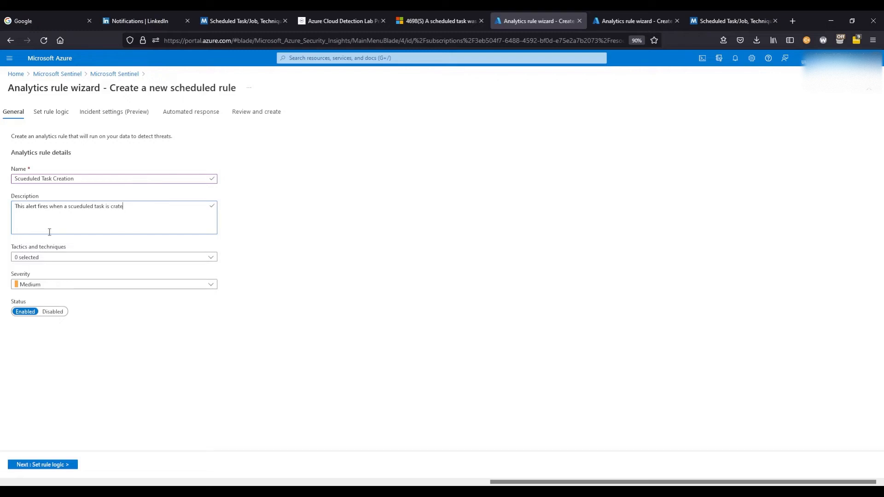
pyautogui.press('BackSpace')
pyautogui.press('BackSpace')
pyautogui.press('BackSpace')
pyautogui.press('BackSpace')
pyautogui.write('eated on a VM')
# Step: Assign the Persistence tactic and its technique T1053 - Scheduled Task/Job to the rule
pyautogui.click(48, 260)
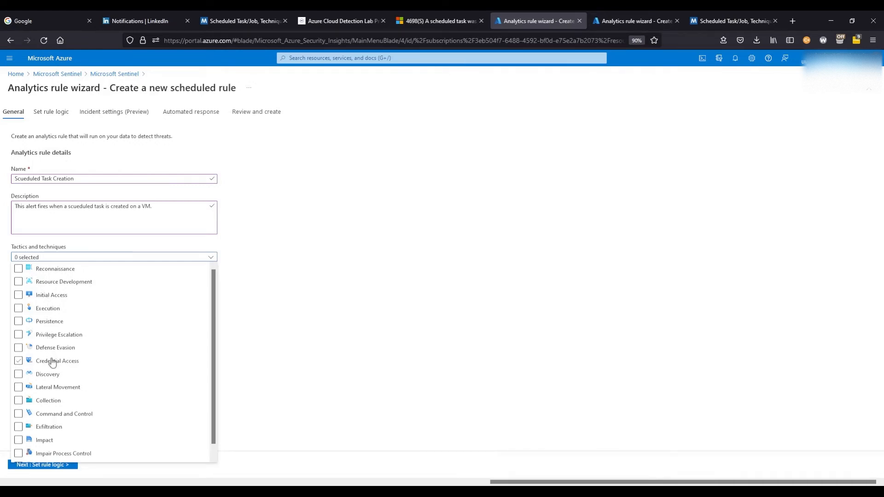
pyautogui.scroll(-2, 56, 364)
pyautogui.scroll(2, 61, 364)
pyautogui.click(50, 322)
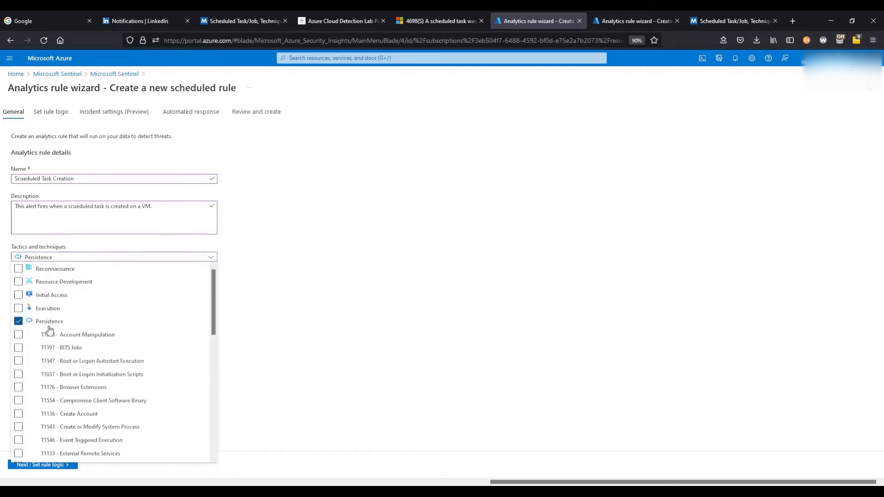
pyautogui.scroll(-5, 76, 359)
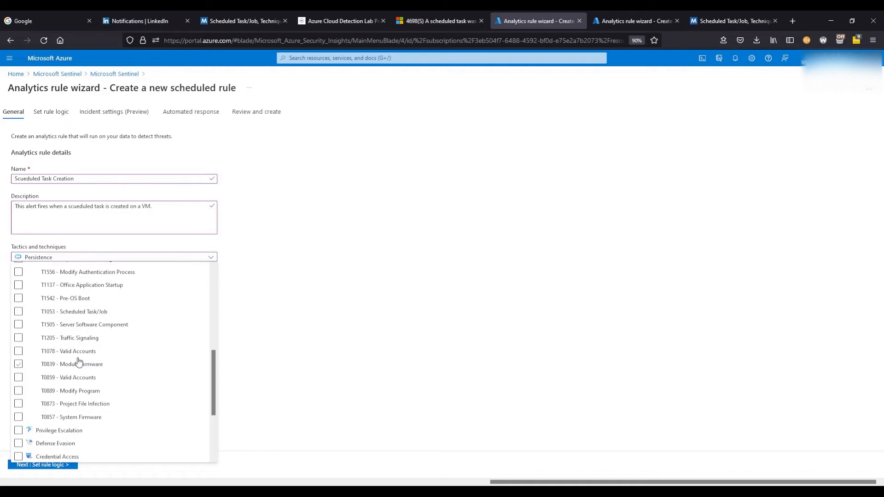
pyautogui.scroll(5, 78, 361)
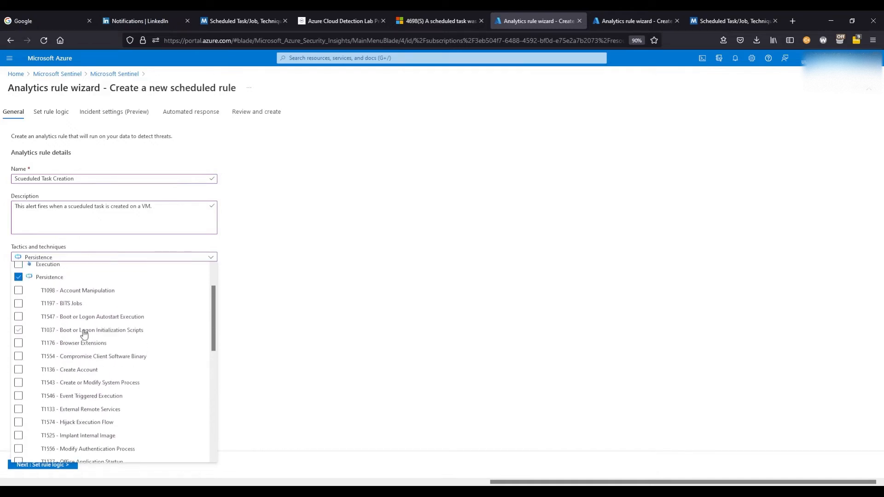
pyautogui.scroll(-5, 82, 331)
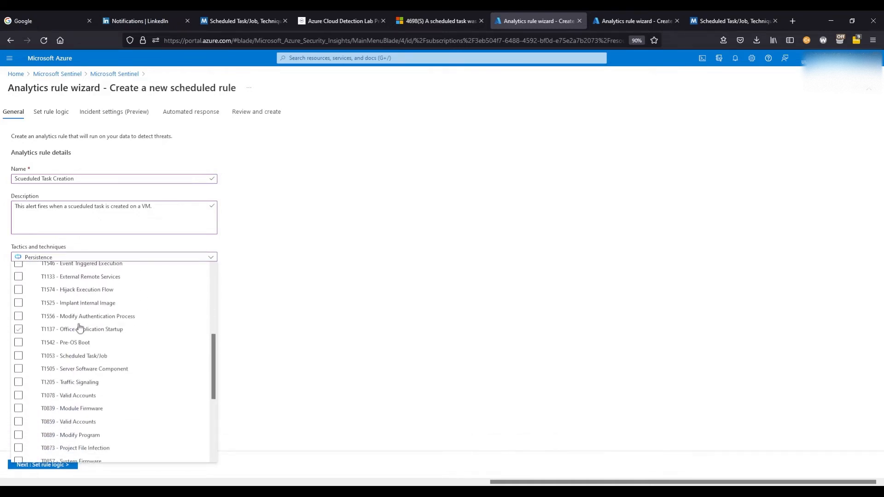
pyautogui.scroll(-2, 79, 328)
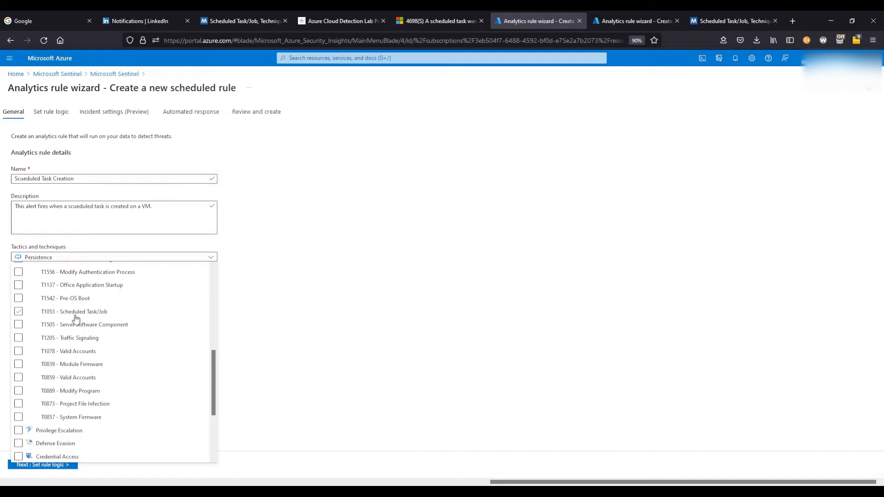
pyautogui.click(76, 318)
pyautogui.click(267, 303)
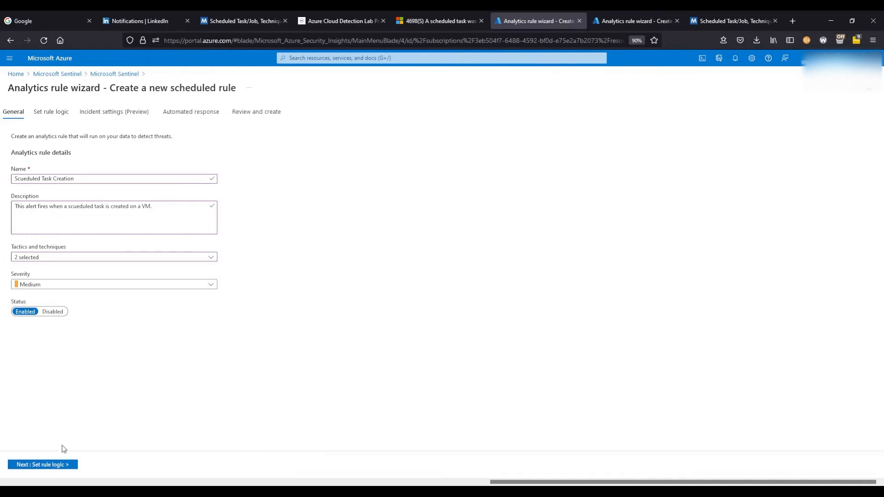
# Step: Proceed to the rule logic and enter the copied 4698 parse-and-project SecurityEvent query as the rule query
pyautogui.click(68, 465)
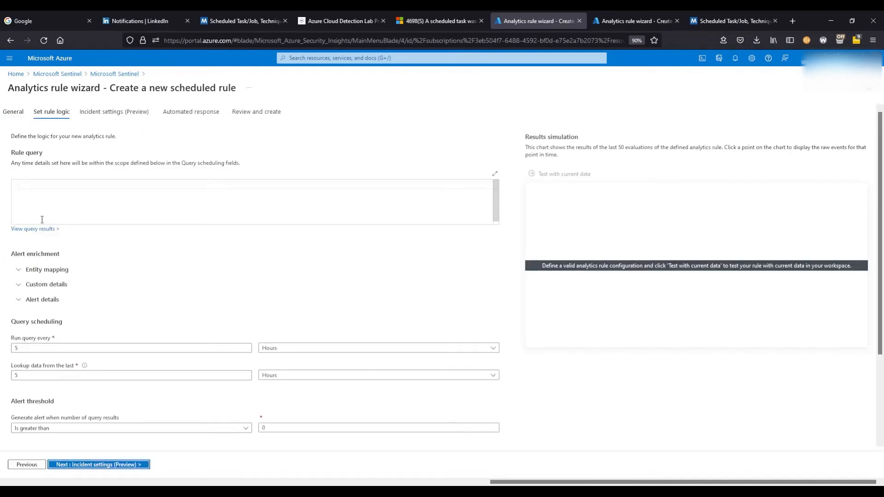
pyautogui.click(39, 188)
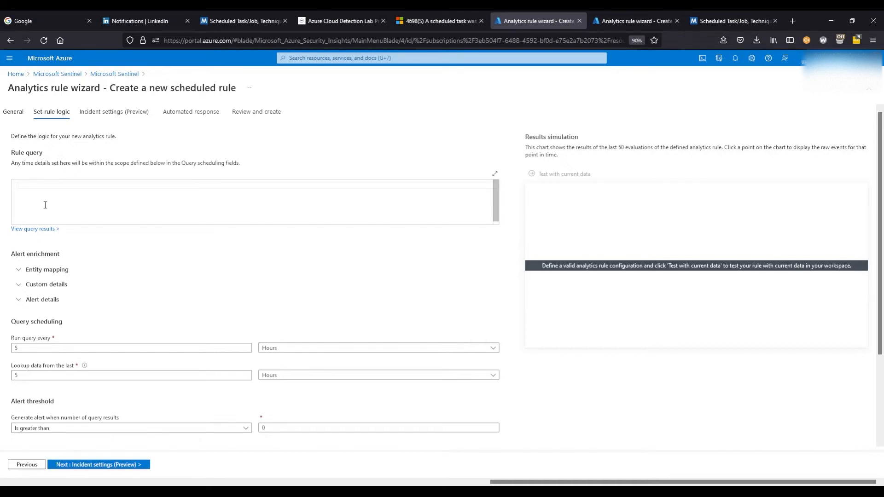
pyautogui.write('SecurityEvent | where EventID == 4698 | parse EventData with * \'<Data Name="SubjectUserName">\' User \'</Data>\' * | parse EventData with * \'<Data Name="TaskName">\' NameofSceuduledTask \'</Data>\' * | parse EventData with * \'<Data Name="ClientProcessId">\' ClientProcessID \'</Data>\' * | project Computer, TimeGenerated, ClientProcessID, NameofSceuduledTask, User')
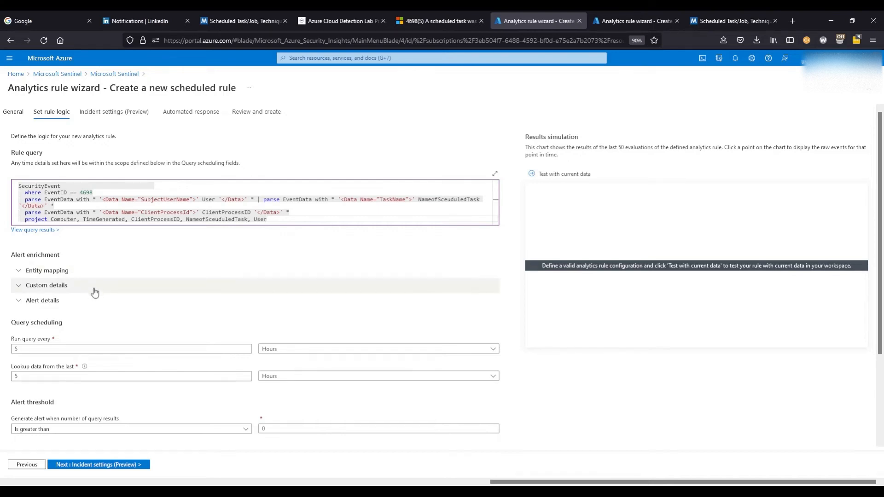
# Step: Set the units of both the query run frequency and the data lookup period to Minutes
pyautogui.click(283, 358)
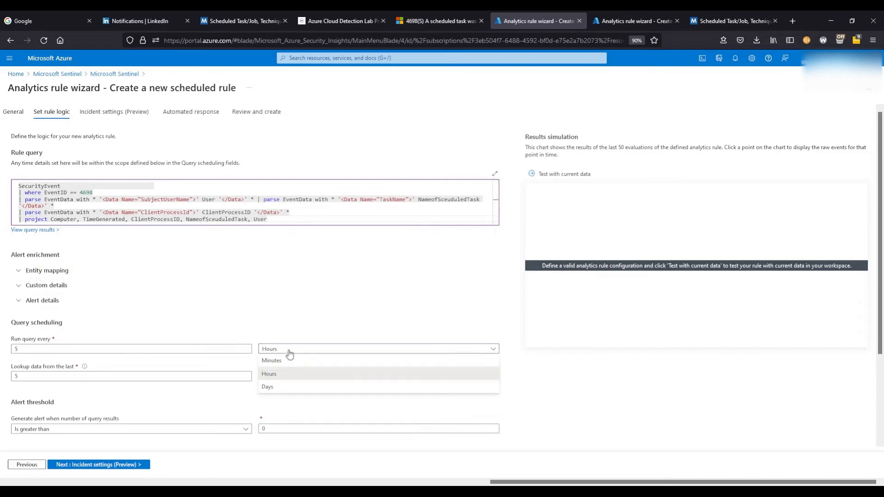
pyautogui.click(286, 366)
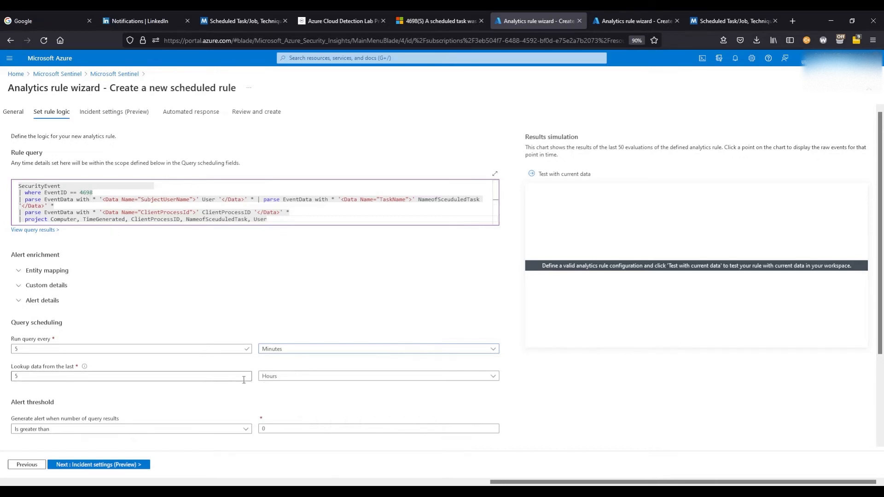
pyautogui.click(285, 379)
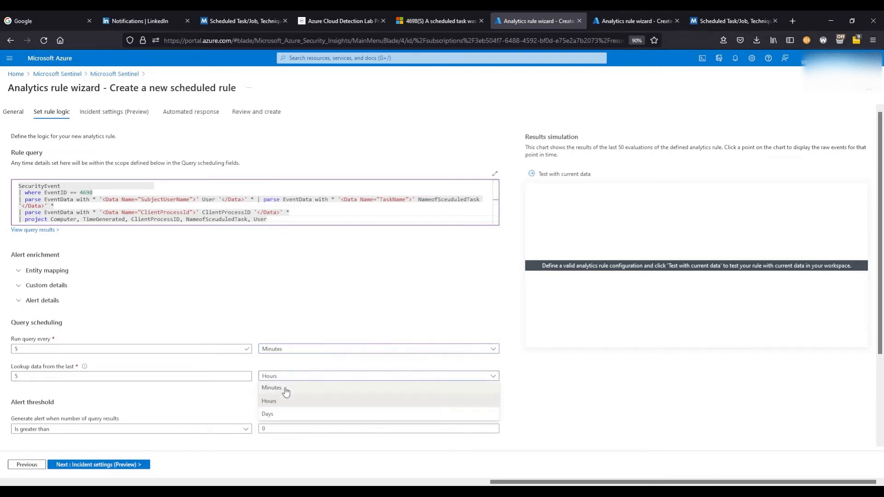
pyautogui.click(271, 388)
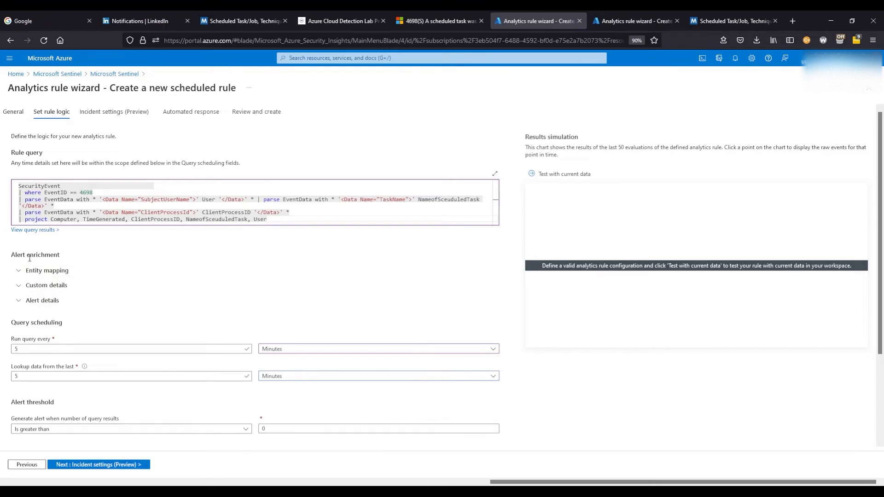
# Step: Expand the entity mapping settings and add three more blank entities, making four in total
pyautogui.click(54, 272)
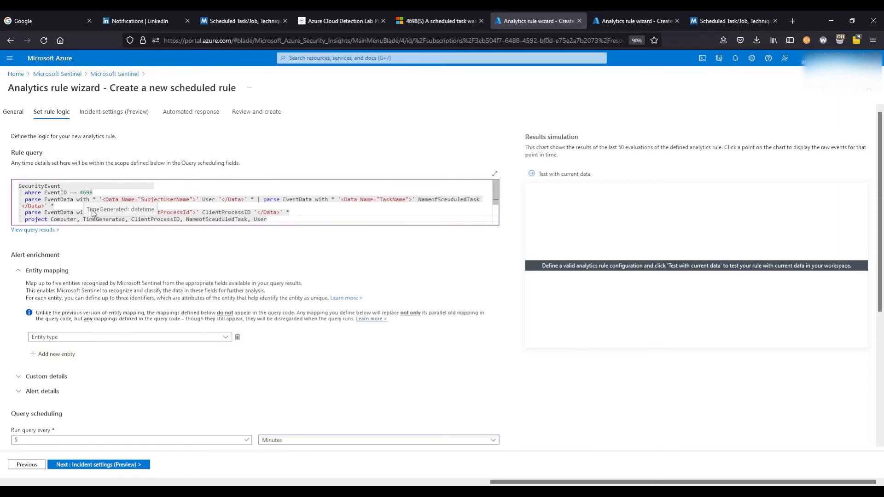
pyautogui.click(68, 360)
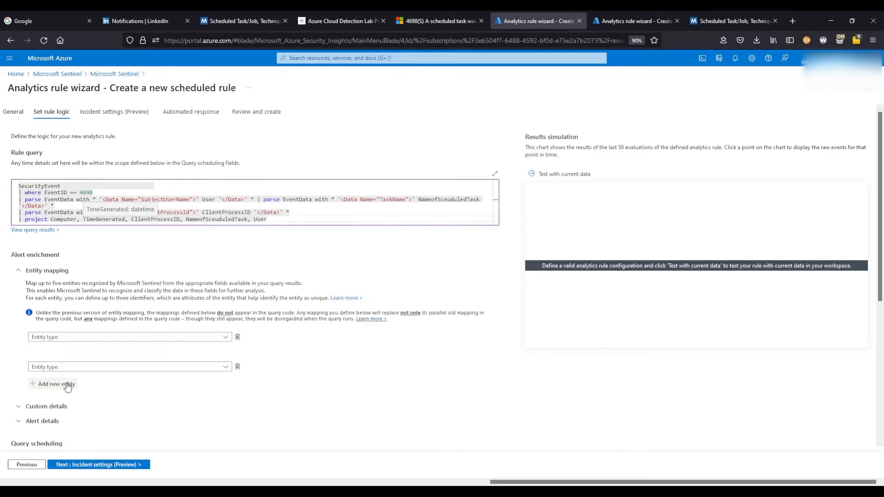
pyautogui.click(68, 382)
pyautogui.scroll(-1, 68, 395)
pyautogui.scroll(-3, 68, 396)
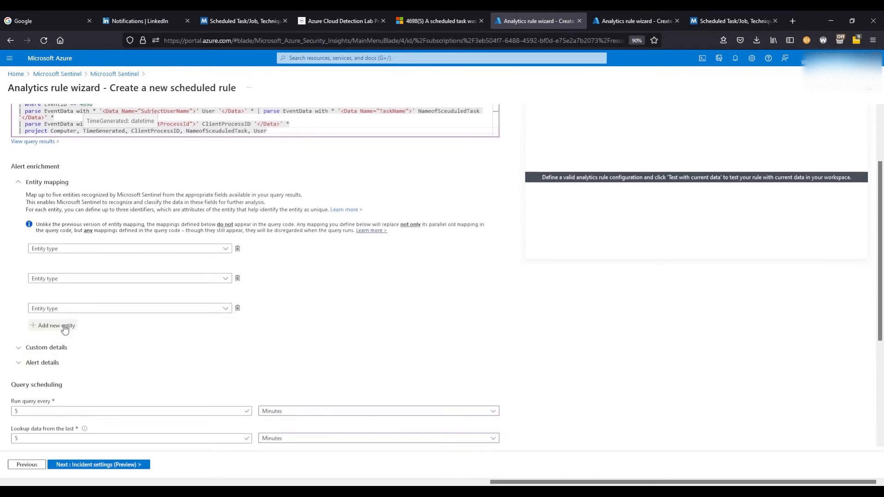
pyautogui.click(65, 328)
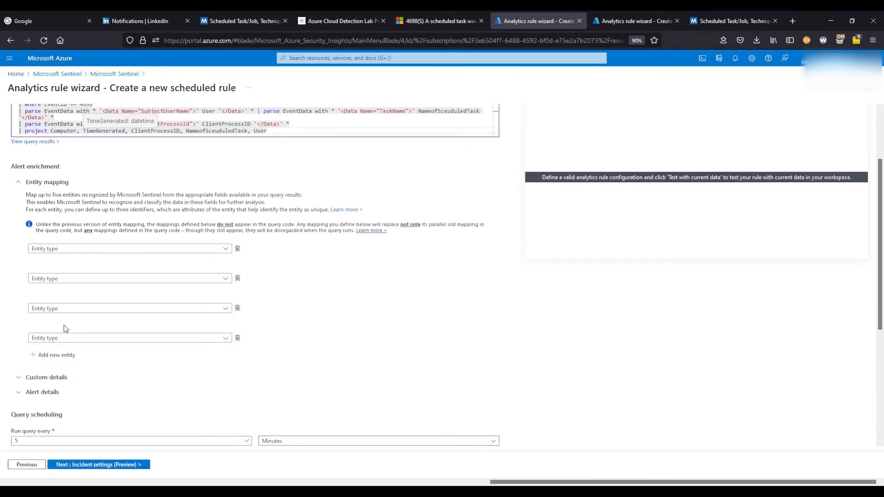
# Step: Map the first entity as Account, with the Name identifier taking its value from User
pyautogui.click(92, 251)
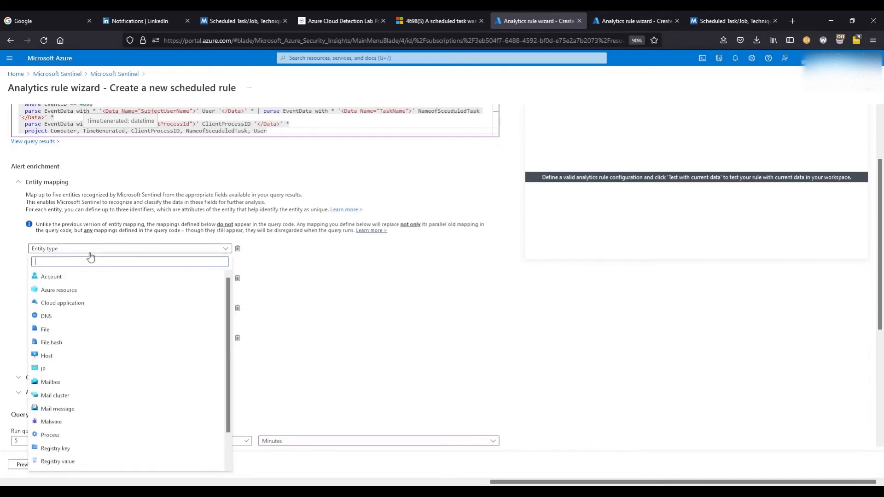
pyautogui.click(67, 278)
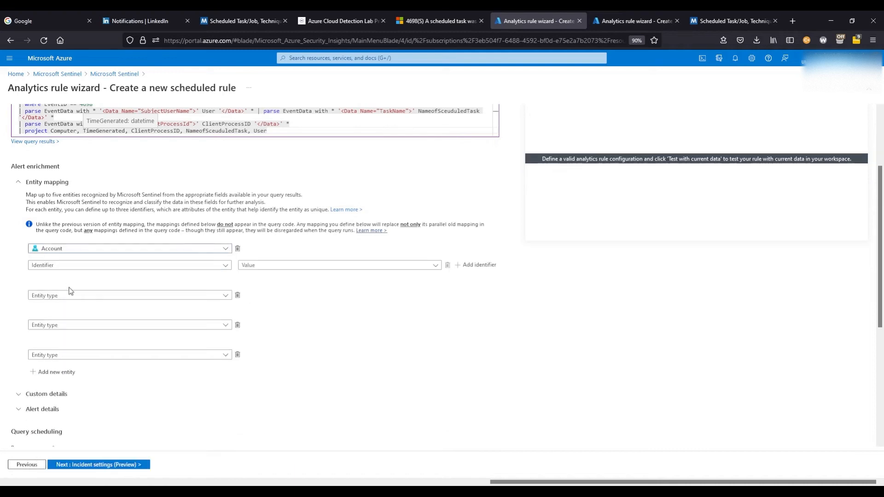
pyautogui.click(135, 273)
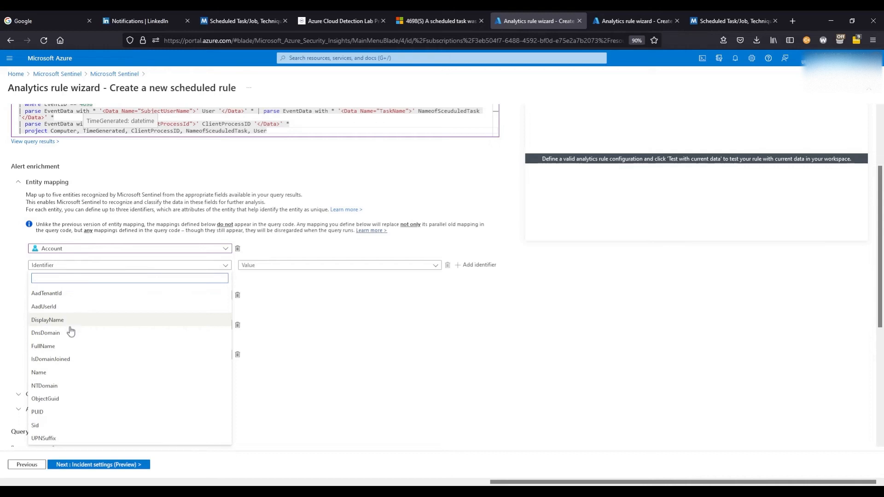
pyautogui.click(72, 372)
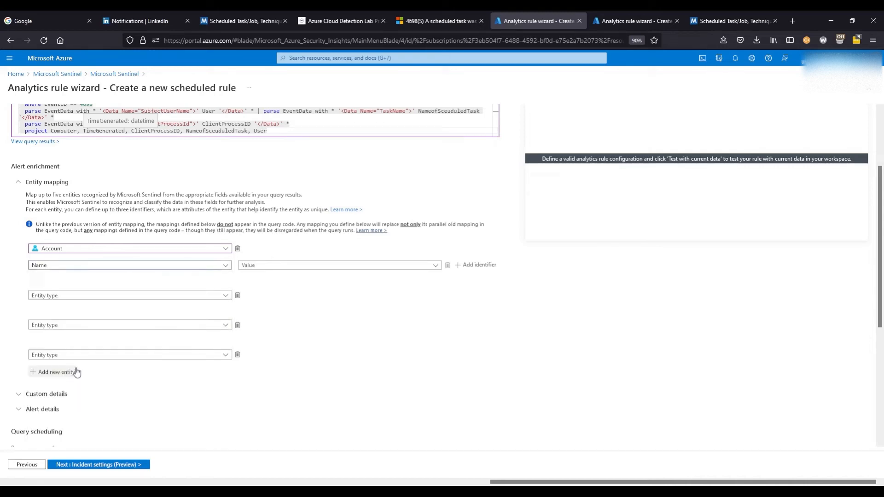
pyautogui.click(298, 270)
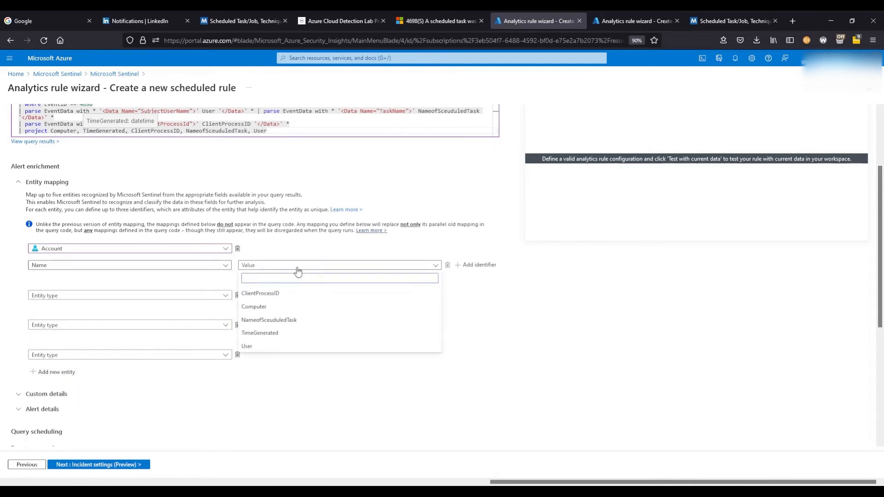
pyautogui.click(280, 347)
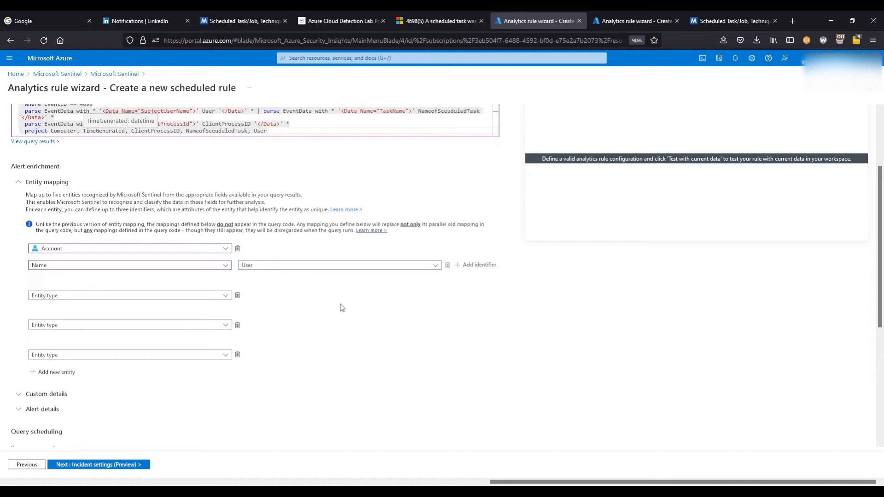
# Step: Map the second entity as Process, with the ProcessId identifier taking its value from ClientProcessID
pyautogui.scroll(2, 182, 199)
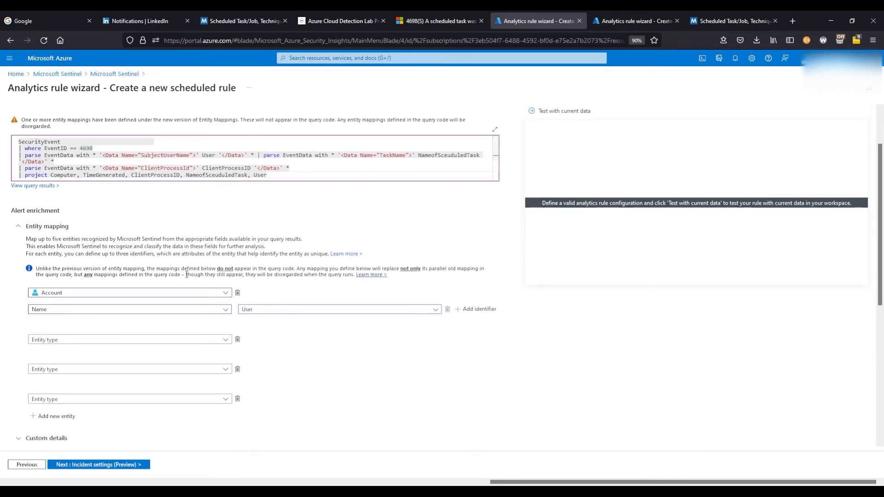
pyautogui.click(108, 347)
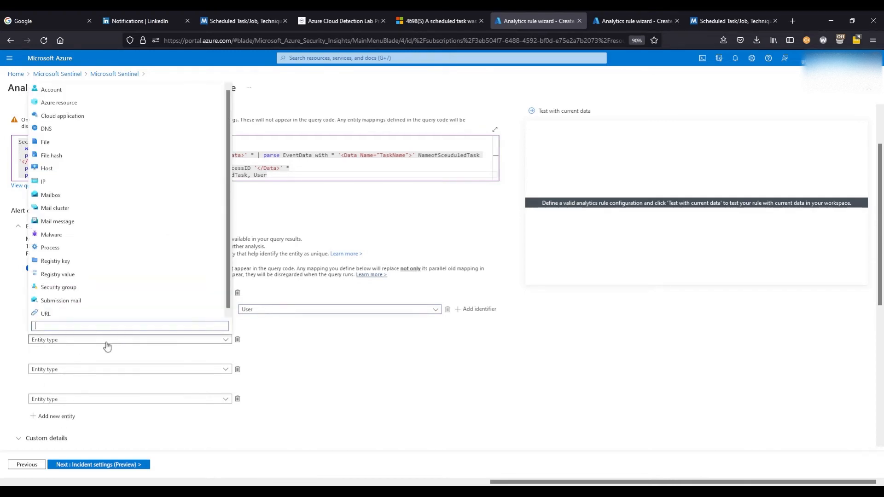
pyautogui.click(59, 248)
pyautogui.click(181, 356)
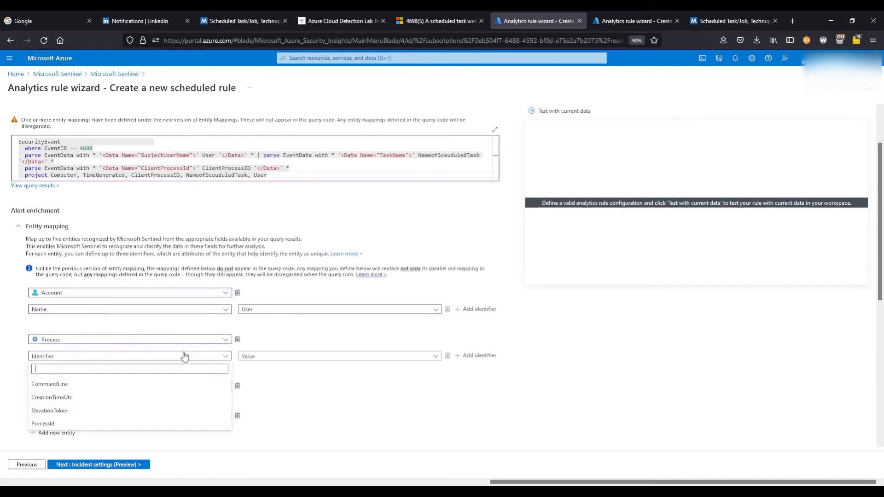
pyautogui.click(79, 424)
pyautogui.click(276, 361)
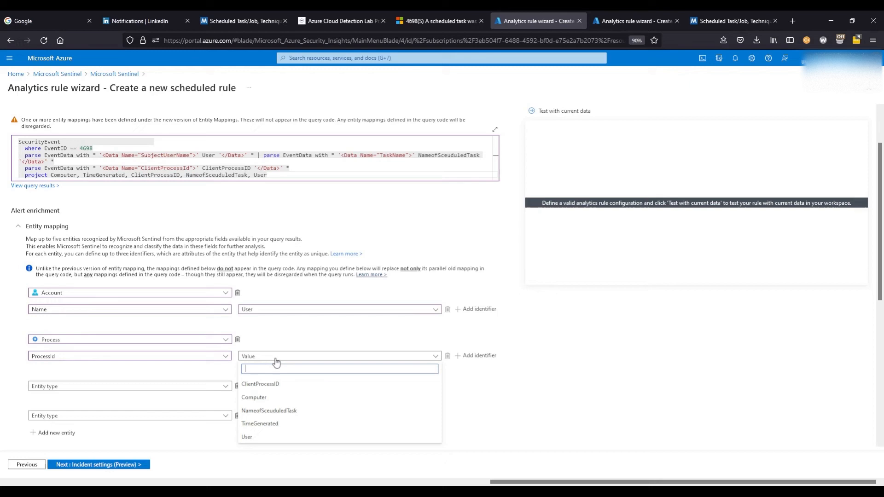
pyautogui.click(285, 388)
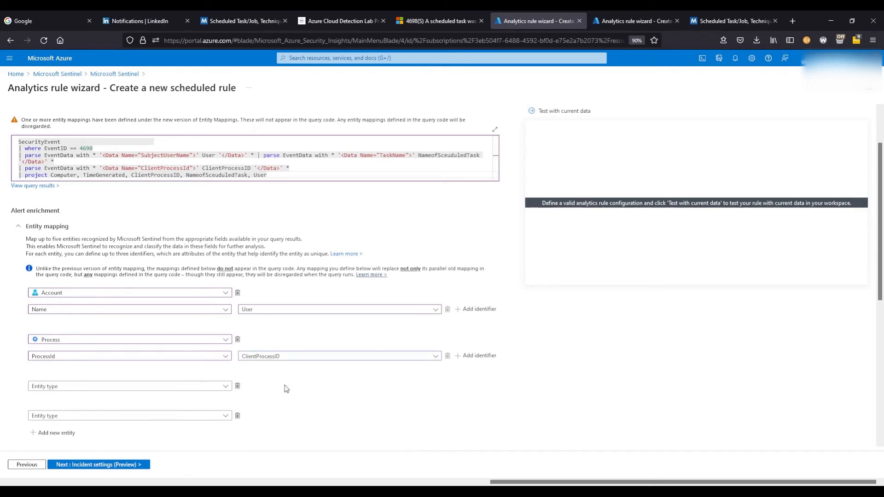
# Step: Map the third entity as Malware, with the Name identifier taking its value from NameofSceuduledTask
pyautogui.click(137, 389)
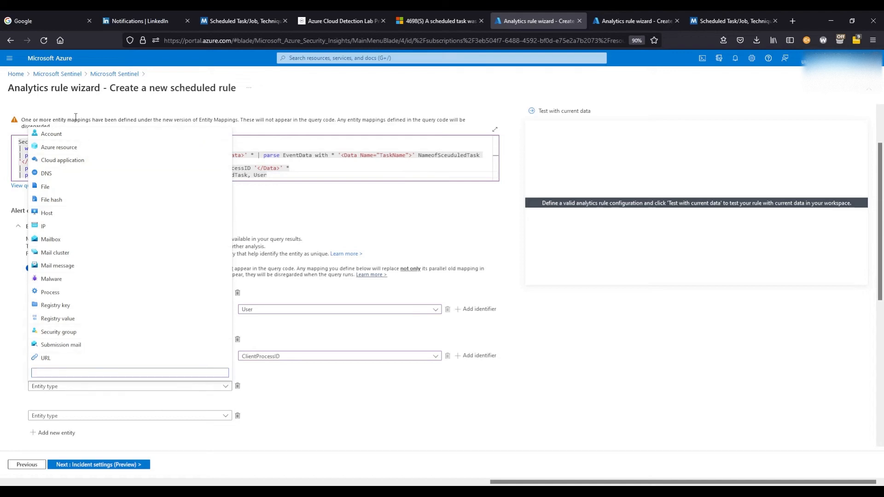
pyautogui.click(89, 283)
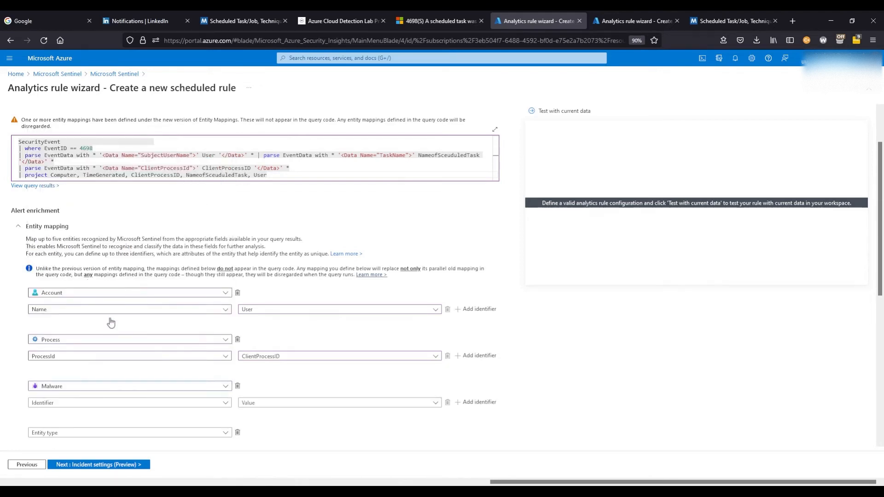
pyautogui.click(113, 407)
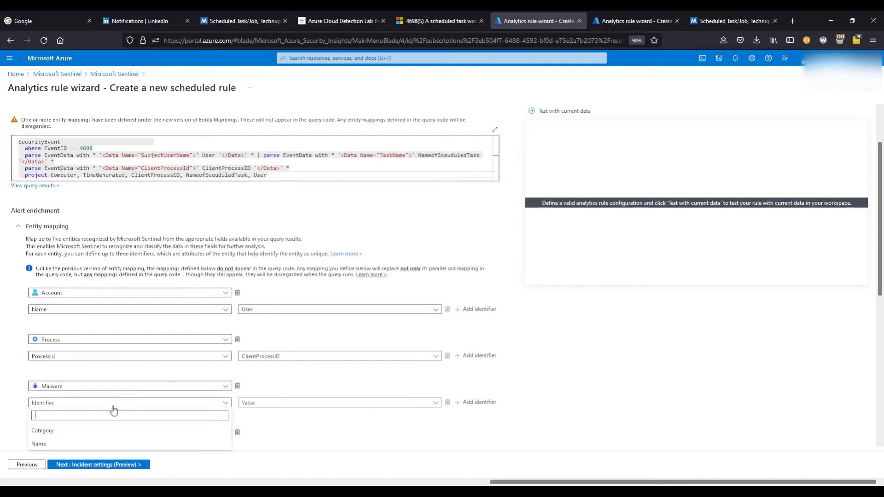
pyautogui.click(83, 443)
pyautogui.click(273, 403)
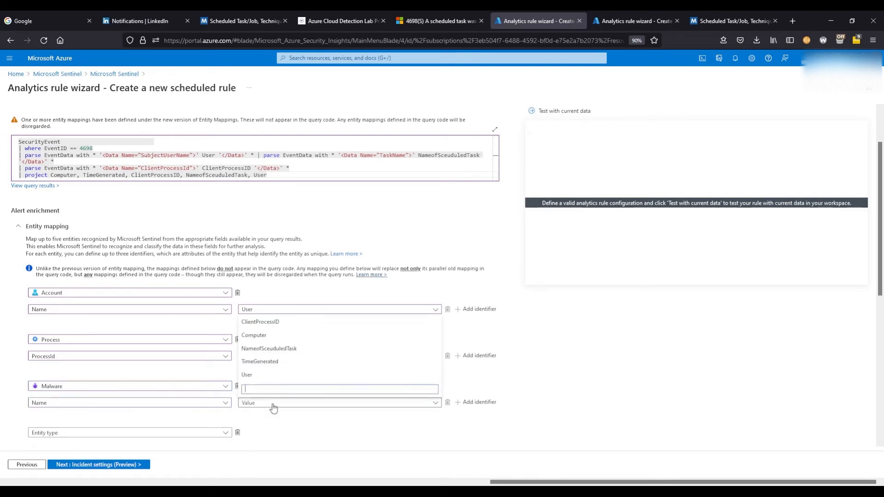
pyautogui.click(272, 349)
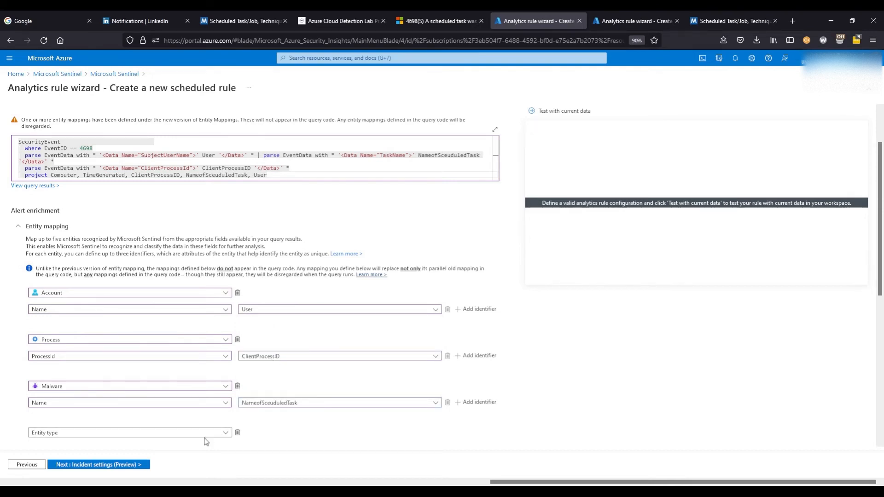
# Step: Look up the recommended entity mapping settings in the Azure Cloud Detection Lab guide and return to the rule being configured
pyautogui.click(361, 20)
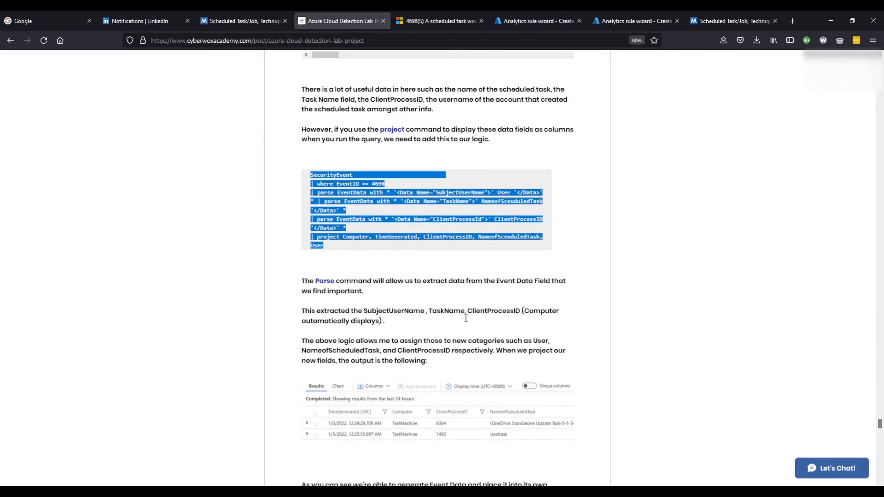
pyautogui.scroll(-12, 465, 317)
pyautogui.scroll(-5, 427, 388)
pyautogui.scroll(4, 427, 373)
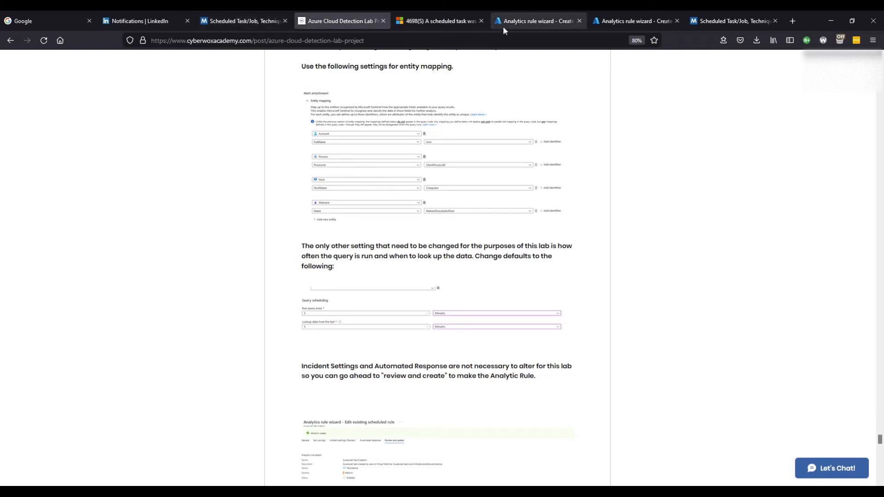
pyautogui.click(621, 24)
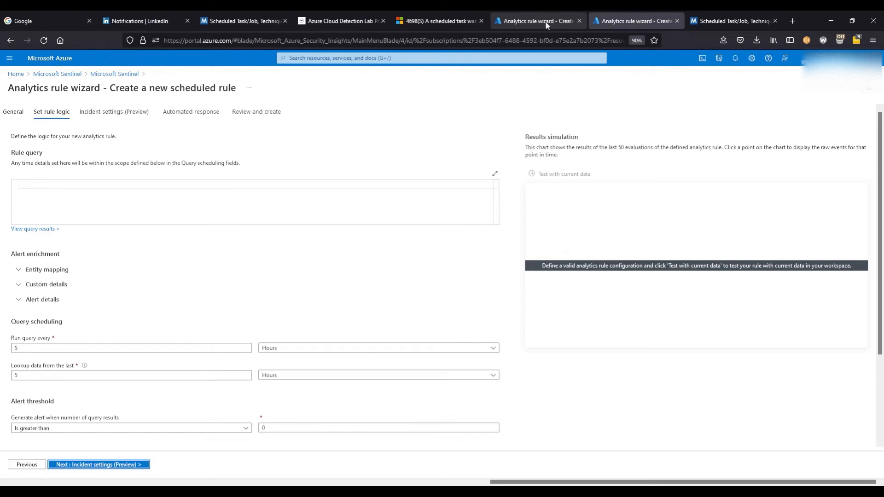
pyautogui.scroll(-3, 128, 295)
pyautogui.scroll(2, 134, 292)
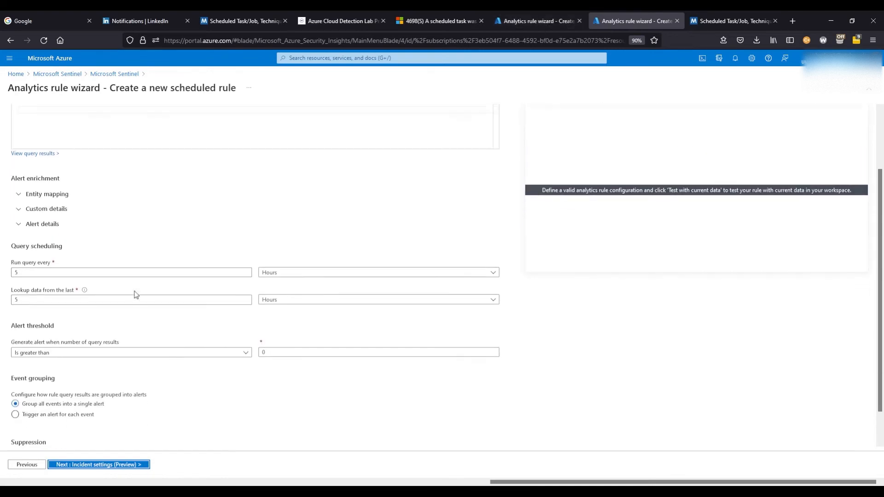
pyautogui.scroll(2, 127, 289)
pyautogui.click(539, 21)
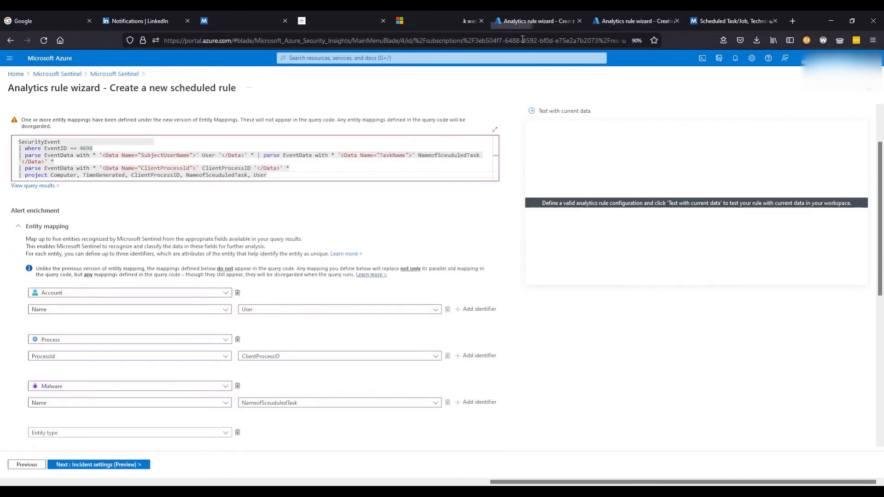
# Step: Map the fourth entity as Host, checking the lab guide, with the HostName identifier taking its value from Computer
pyautogui.scroll(-1, 178, 383)
pyautogui.click(150, 348)
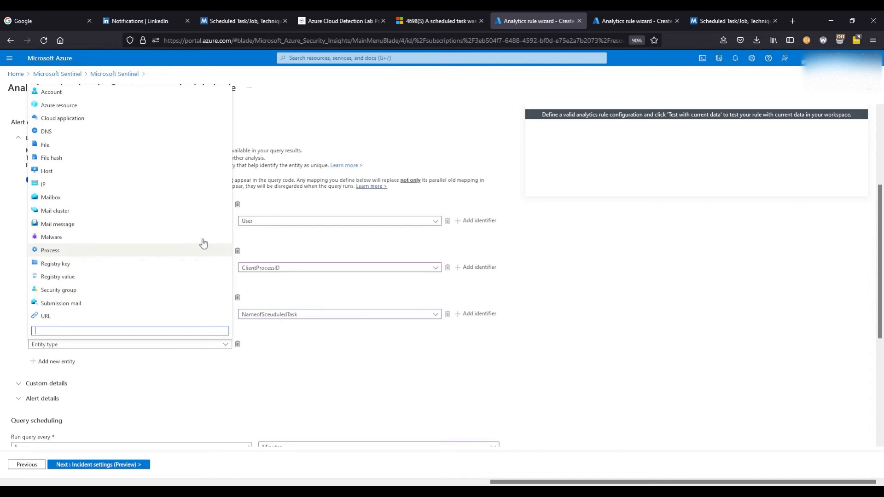
pyautogui.click(345, 20)
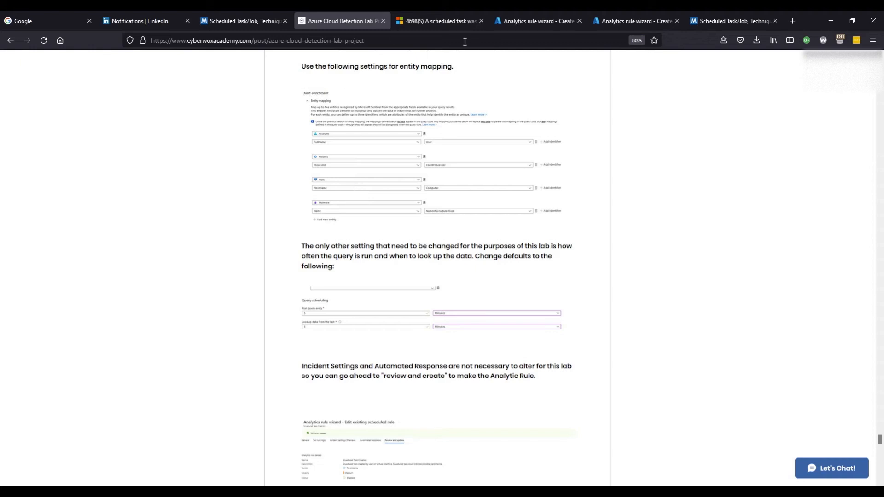
pyautogui.click(527, 22)
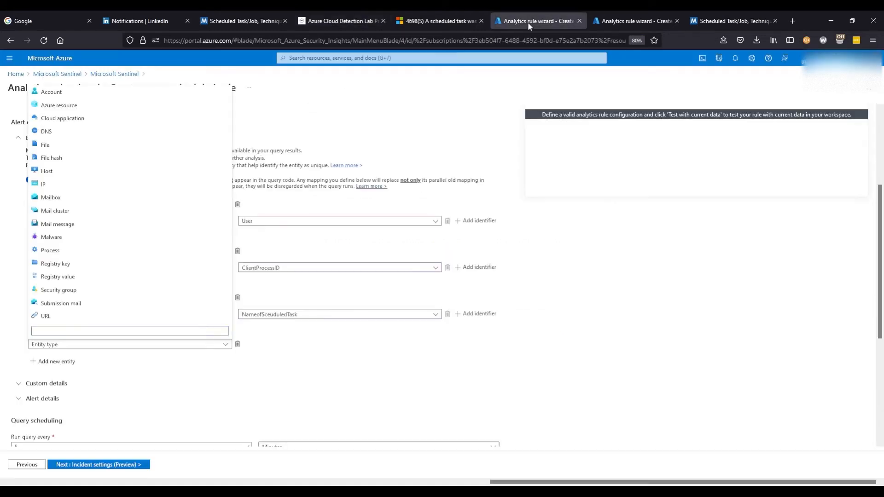
pyautogui.click(132, 171)
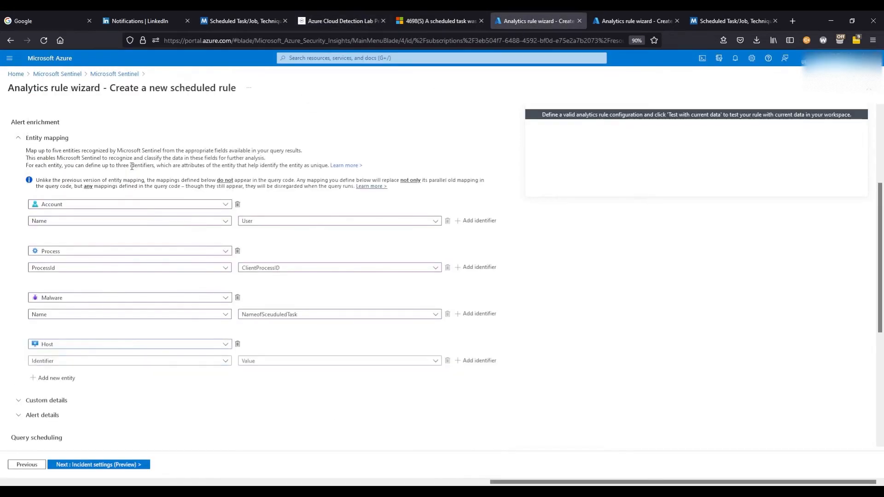
pyautogui.click(101, 366)
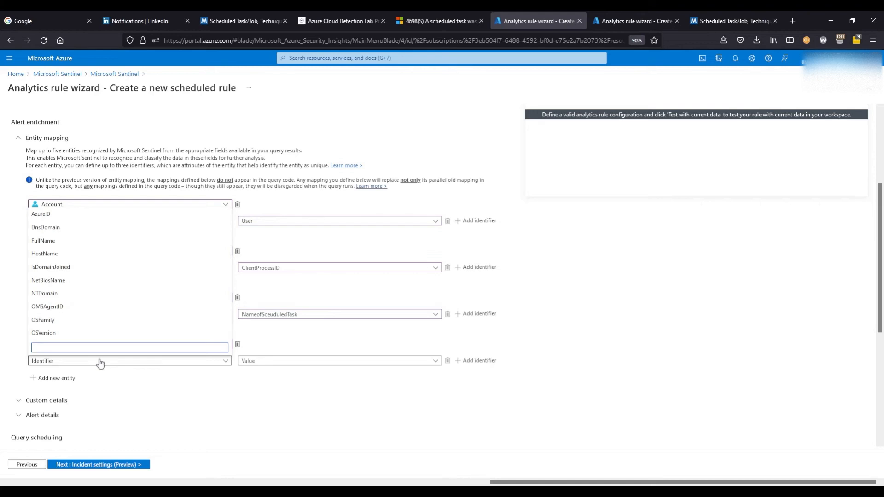
pyautogui.click(69, 255)
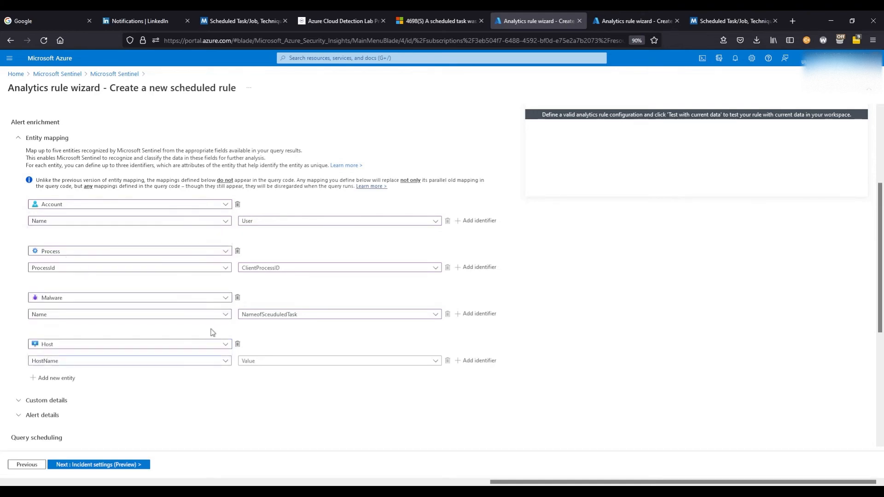
pyautogui.click(281, 362)
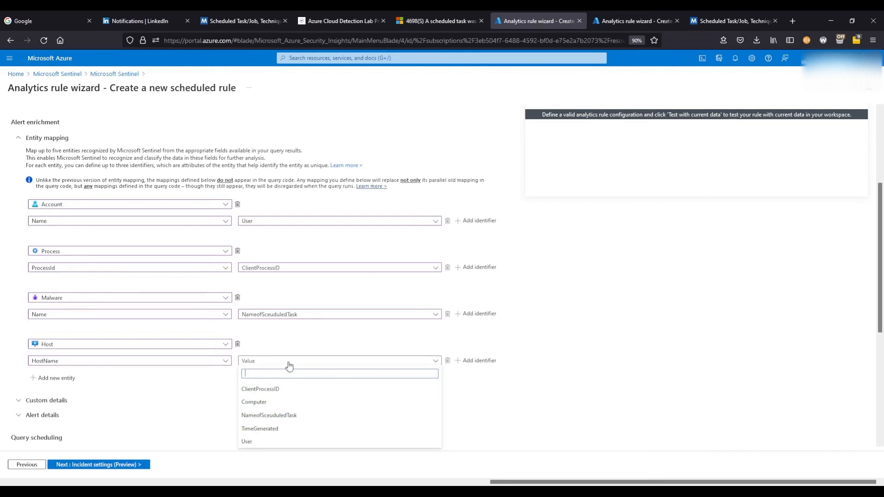
pyautogui.click(284, 402)
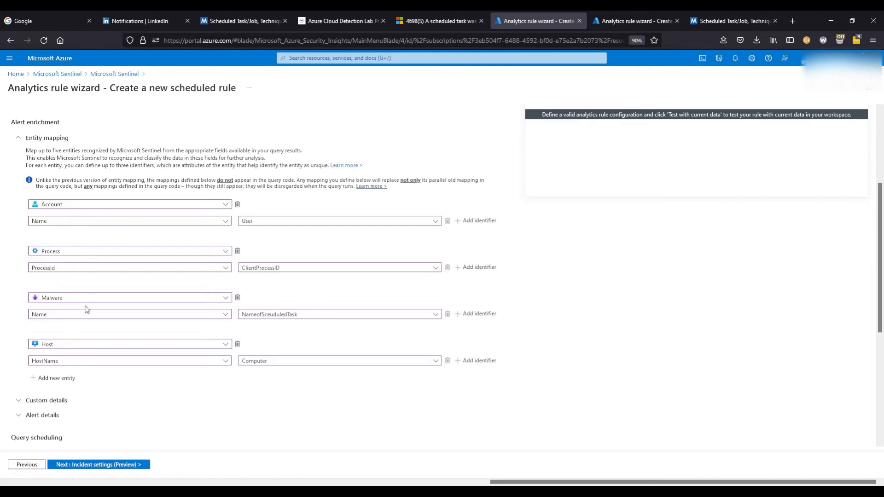
# Step: Look over the remaining rule logic options and set event grouping to trigger an alert for each event
pyautogui.scroll(-5, 138, 379)
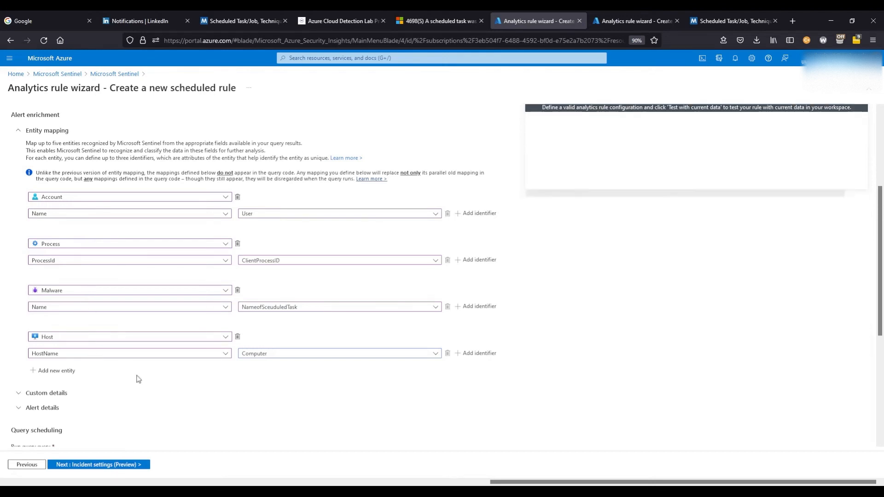
pyautogui.scroll(4, 134, 373)
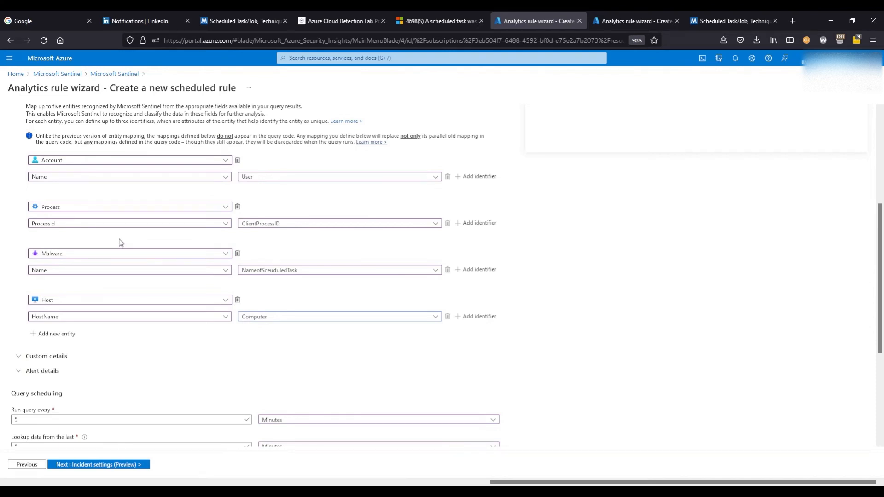
pyautogui.click(51, 361)
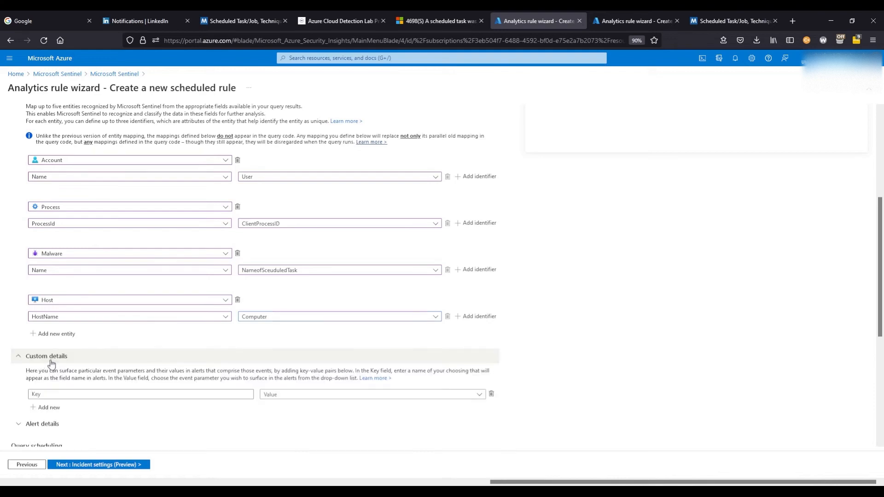
pyautogui.click(55, 361)
pyautogui.scroll(-2, 55, 361)
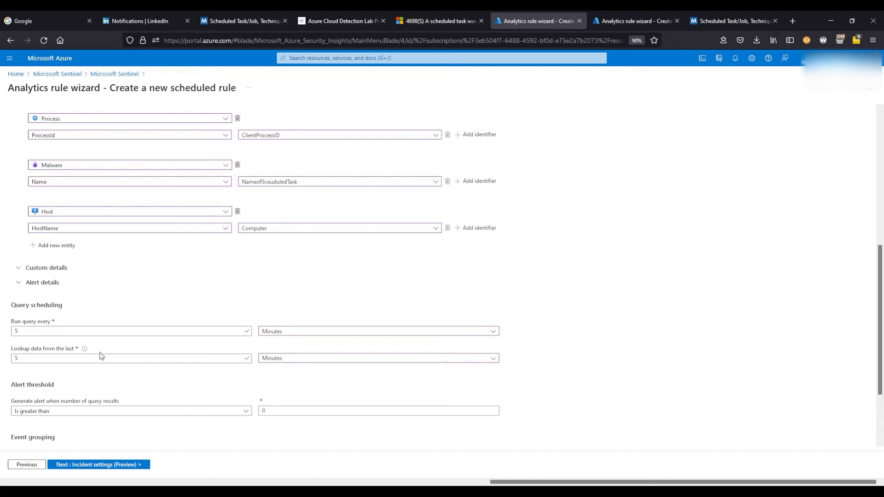
pyautogui.scroll(-2, 102, 355)
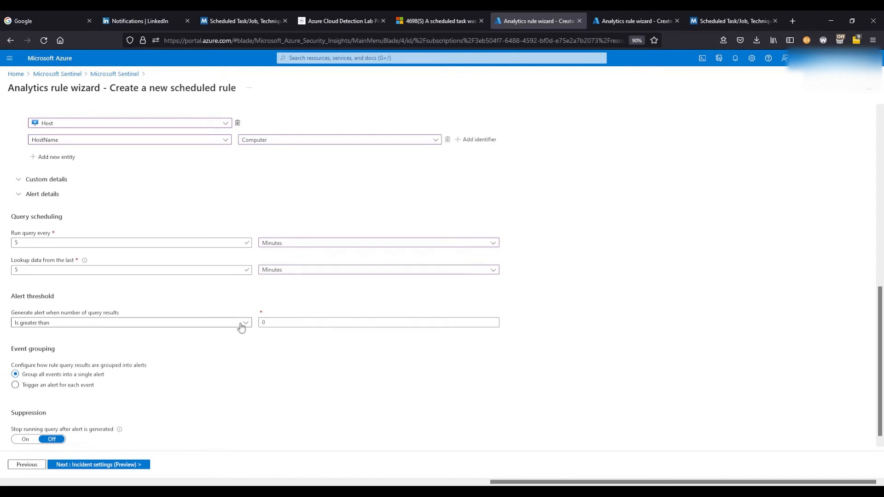
pyautogui.scroll(-1, 207, 351)
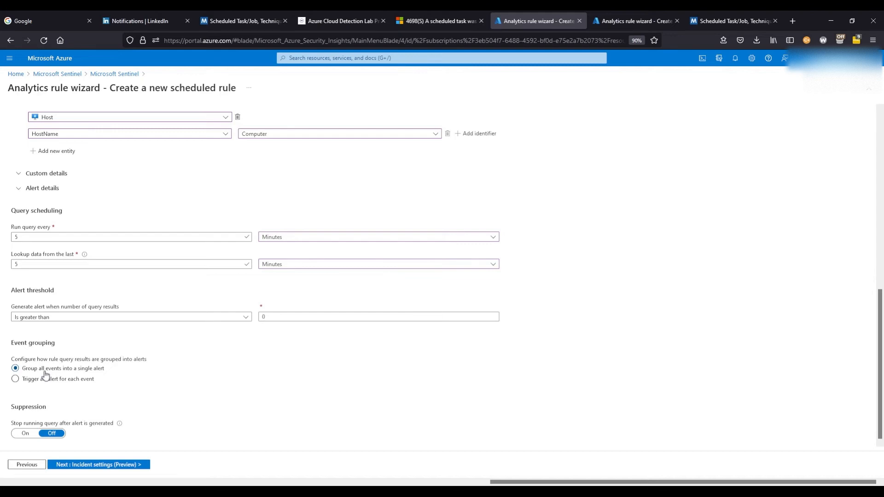
pyautogui.click(36, 382)
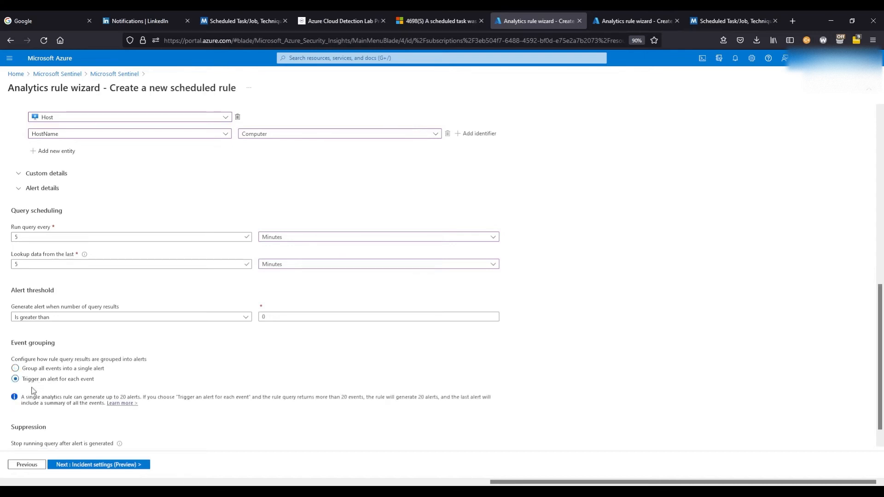
pyautogui.scroll(-1, 55, 391)
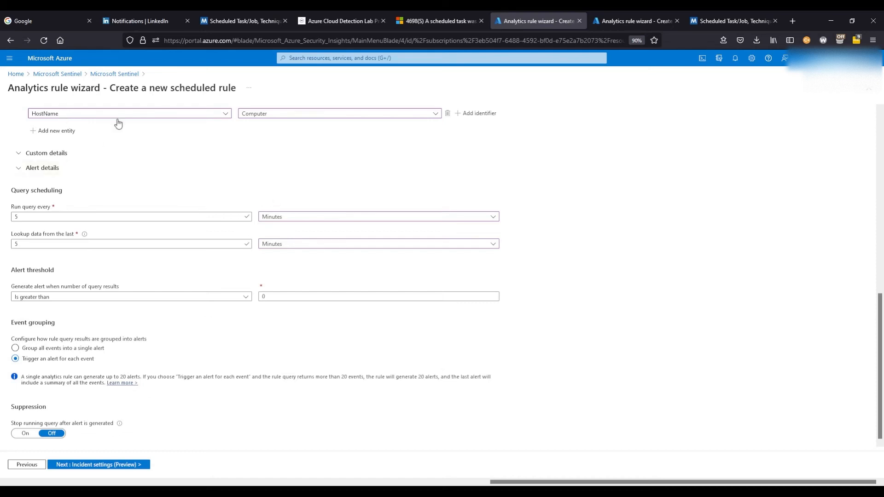
# Step: Review the incident settings, automated response and rule summary, and create the analytics rule
pyautogui.scroll(10, 118, 123)
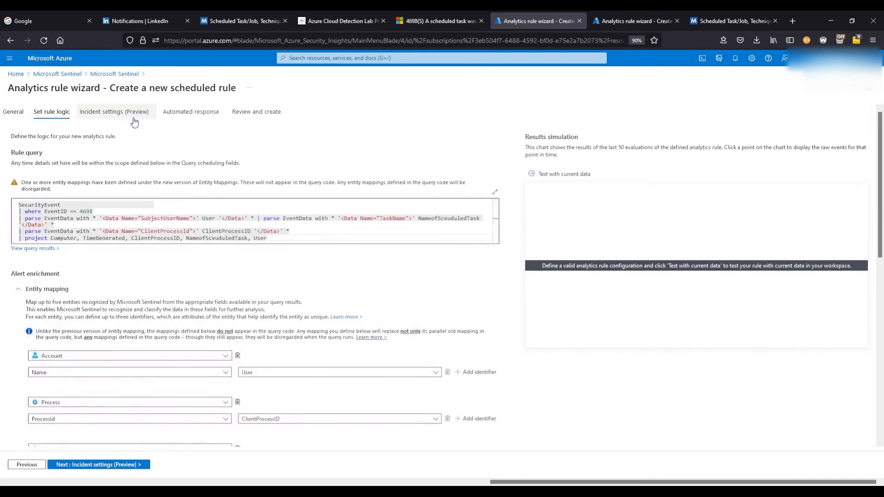
pyautogui.click(134, 112)
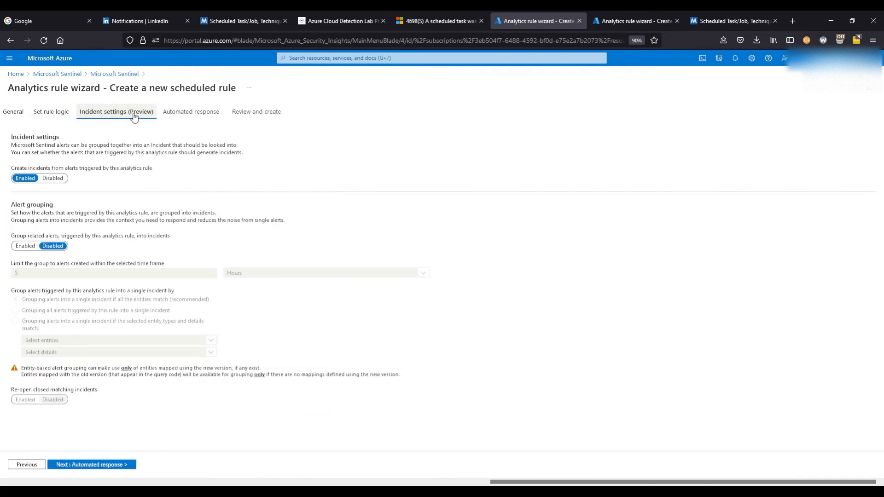
pyautogui.click(168, 115)
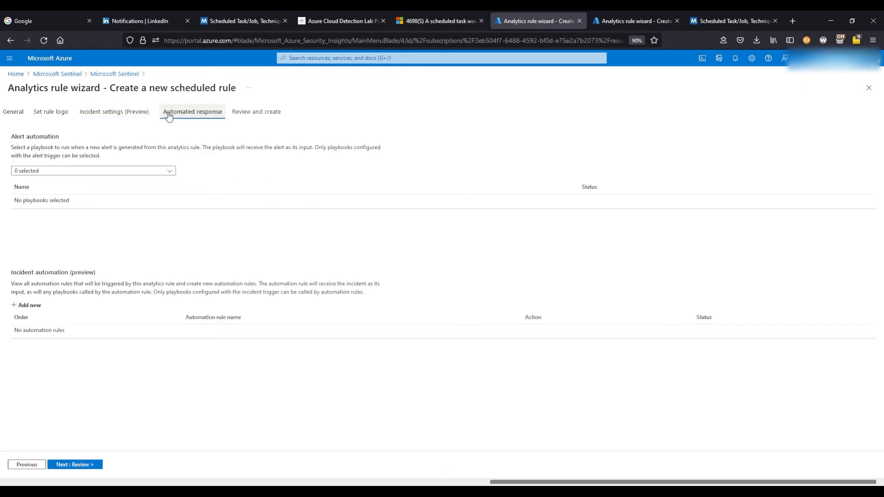
pyautogui.click(261, 113)
pyautogui.scroll(-5, 276, 356)
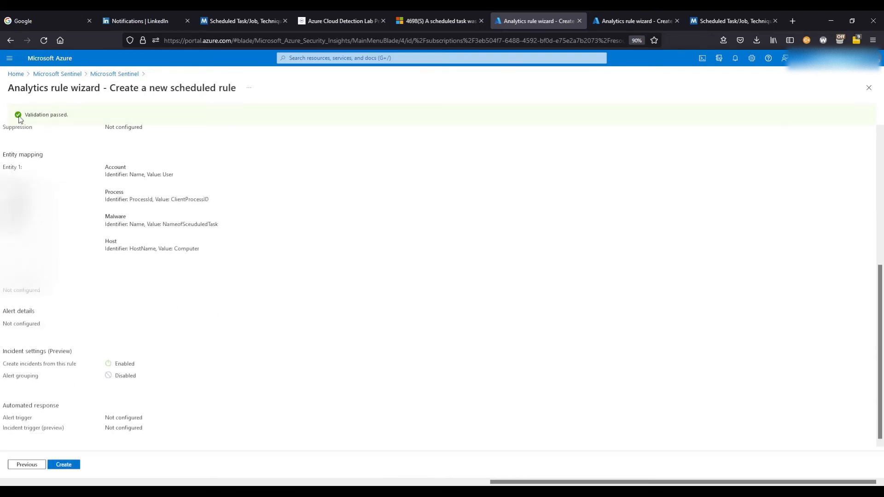
pyautogui.click(65, 465)
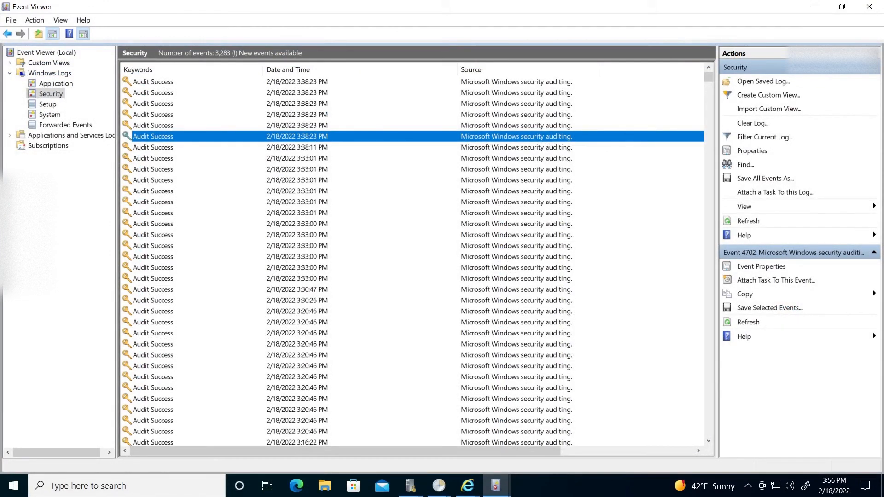
# Step: Switch to Task Scheduler on the lab VM, dismiss the missing-task error and open the dialog for creating a new task
pyautogui.press('super+s')
pyautogui.write('tas')
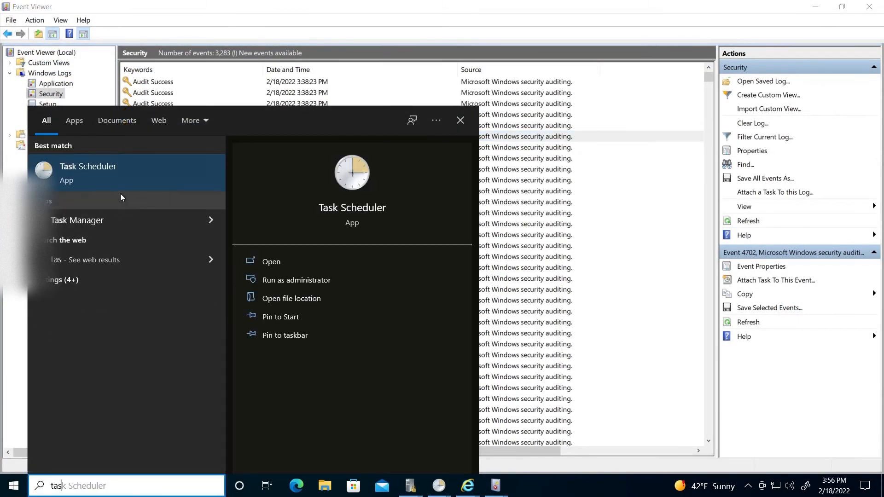
pyautogui.click(145, 170)
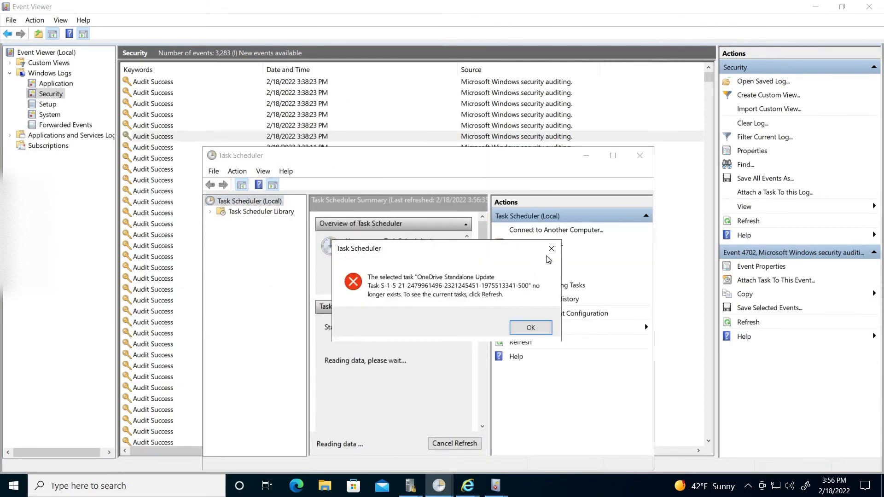
pyautogui.click(551, 249)
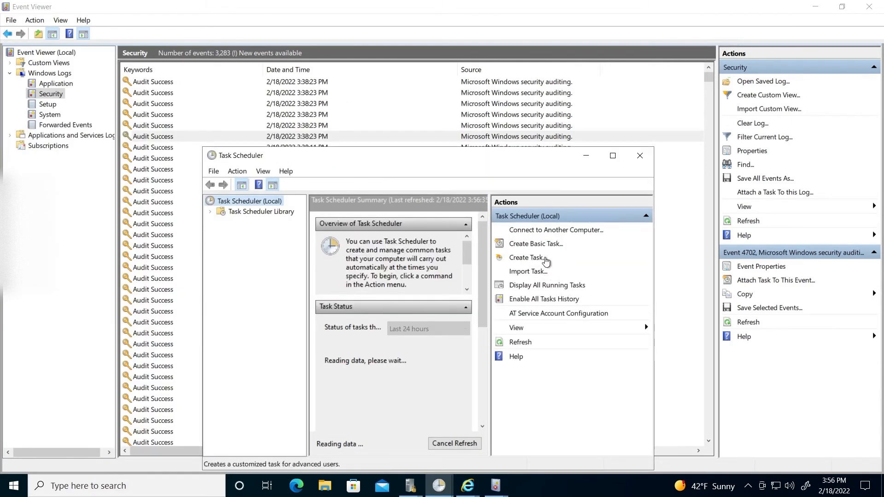
pyautogui.click(537, 260)
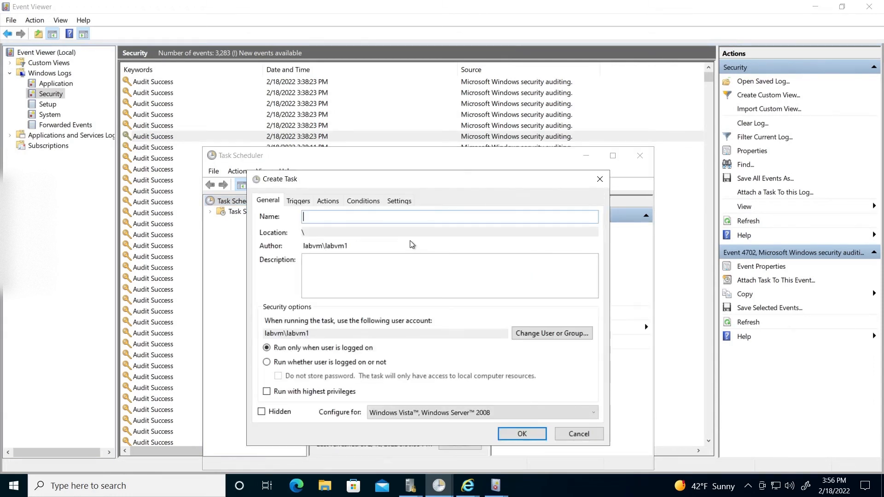
# Step: Name the new task task2, try to save it and dismiss the missing-action message
pyautogui.write('ask2')
pyautogui.click(517, 434)
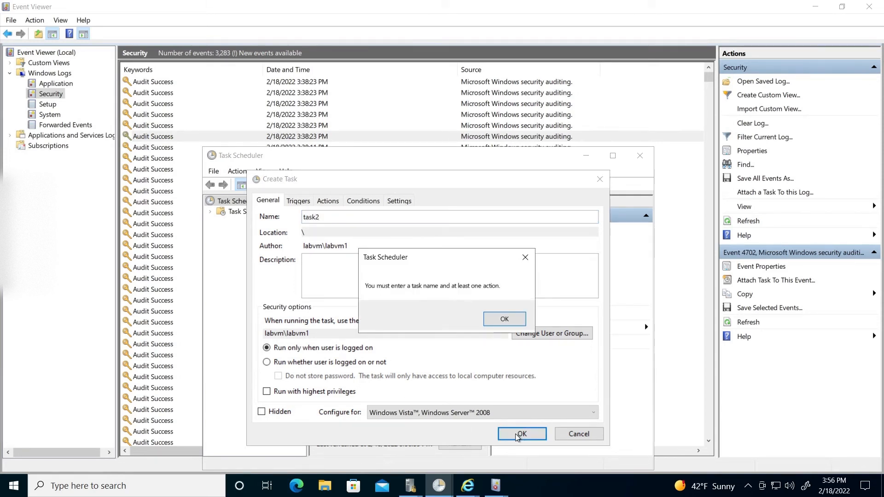
pyautogui.click(509, 318)
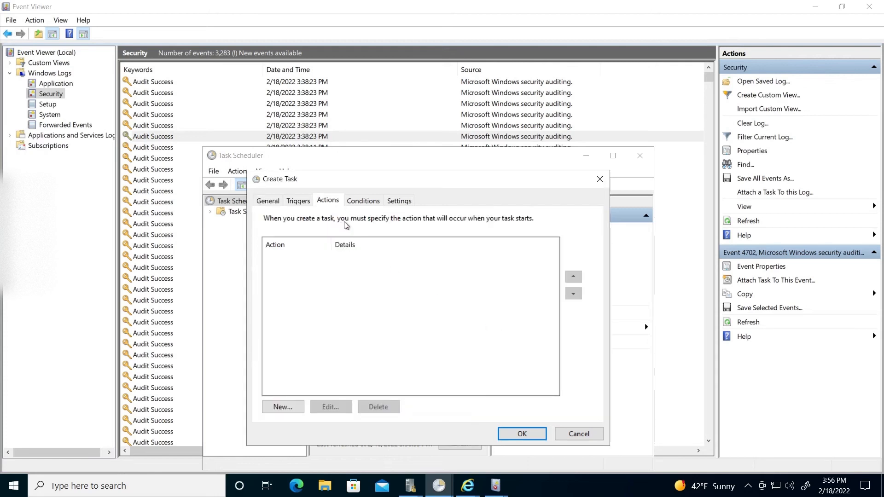
# Step: Add a one-time trigger for 3:57 PM on 2/18/2022, try saving the task and dismiss the message
pyautogui.click(295, 202)
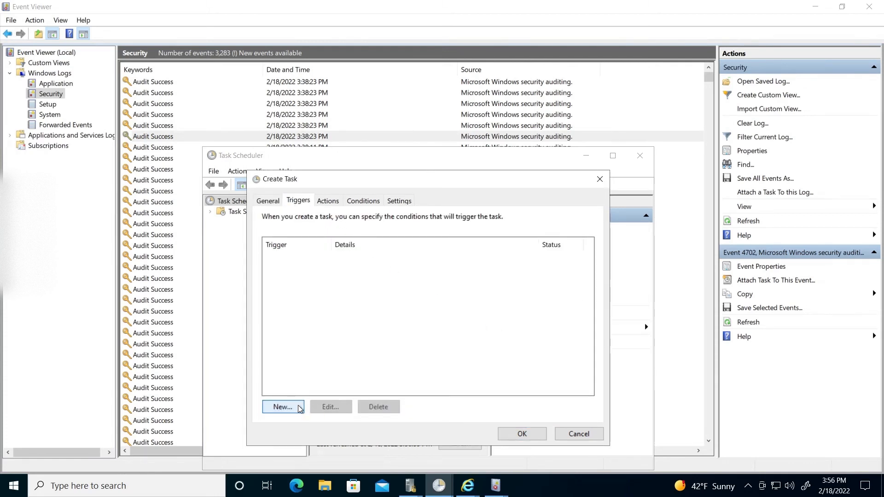
pyautogui.click(296, 408)
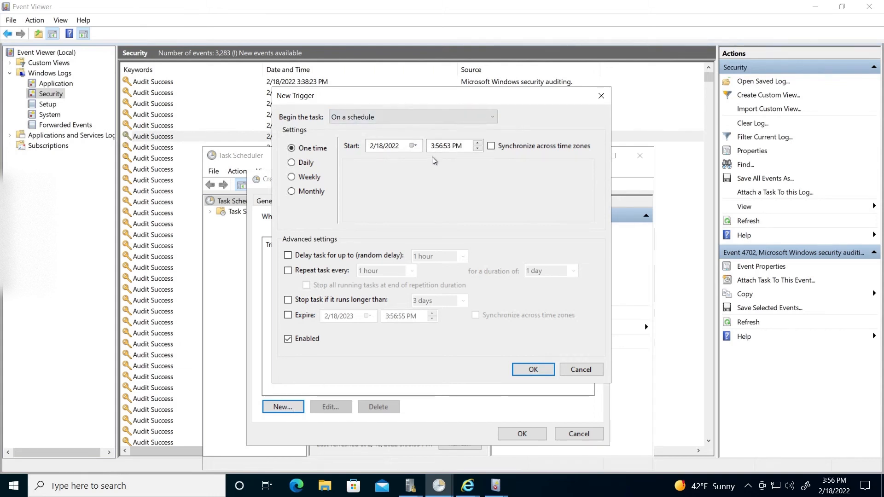
pyautogui.click(442, 146)
pyautogui.press('Up')
pyautogui.click(531, 369)
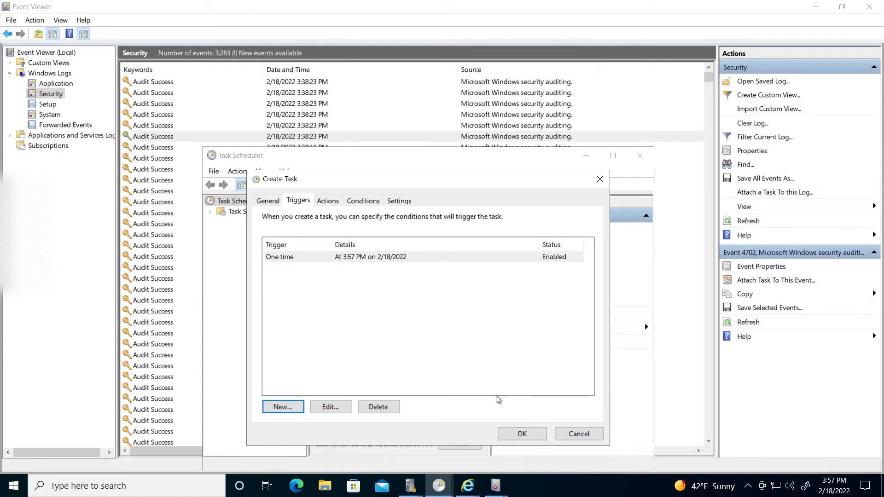
pyautogui.click(522, 438)
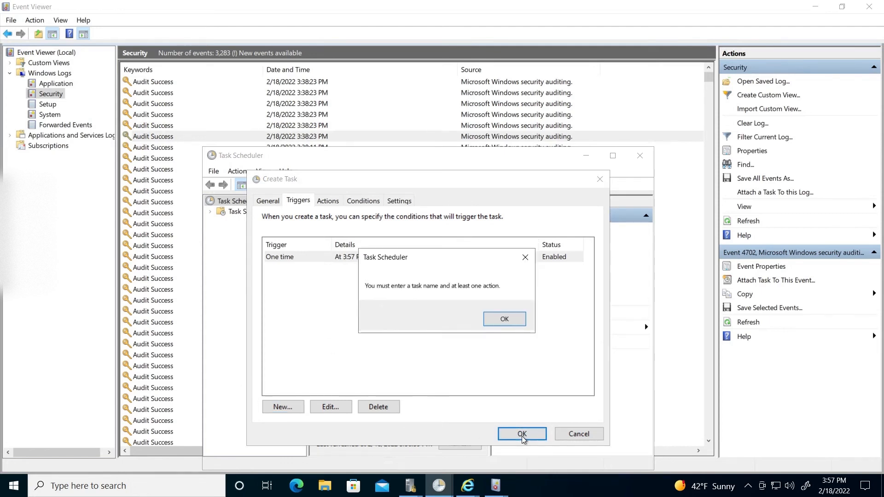
pyautogui.click(509, 321)
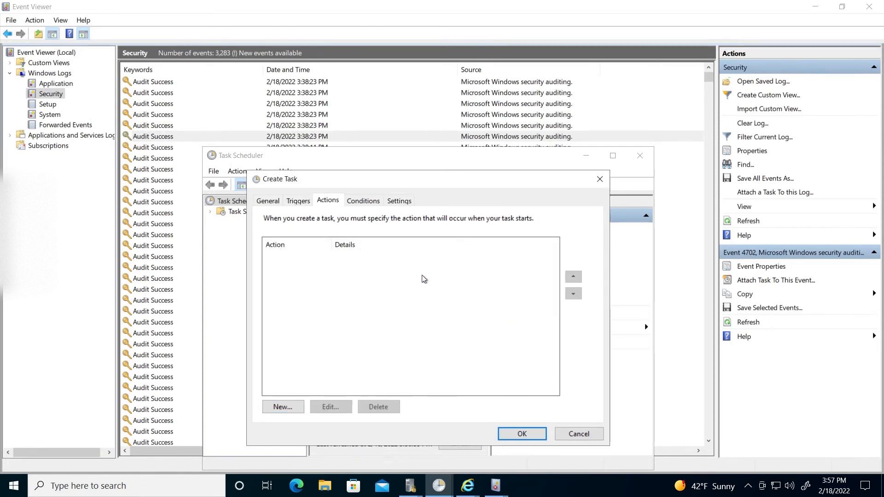
# Step: Add an action that starts iexplore.exe from the Internet Explorer program folder, and save the task, dismissing the missing-task error
pyautogui.click(293, 409)
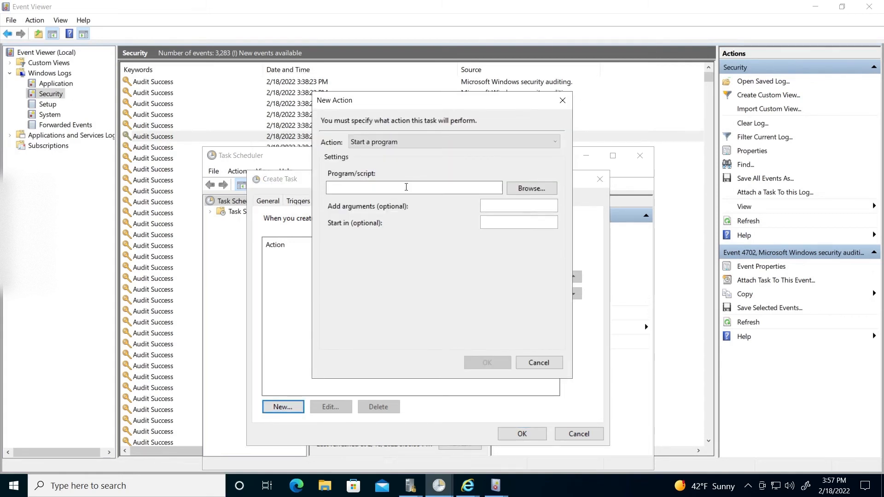
pyautogui.click(531, 189)
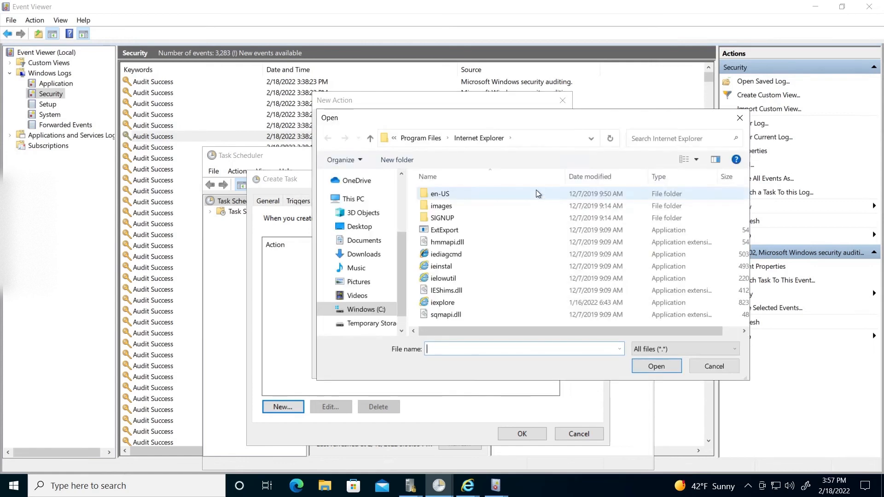
pyautogui.doubleClick(442, 302)
pyautogui.click(486, 363)
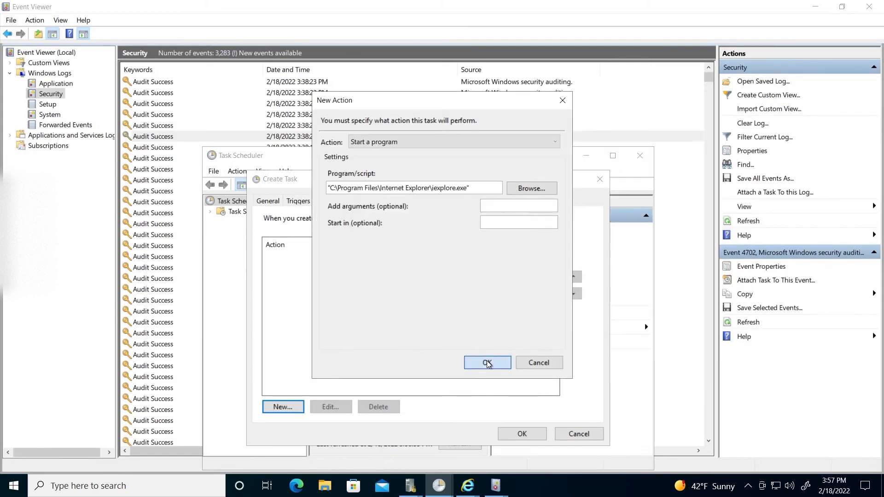
pyautogui.click(510, 441)
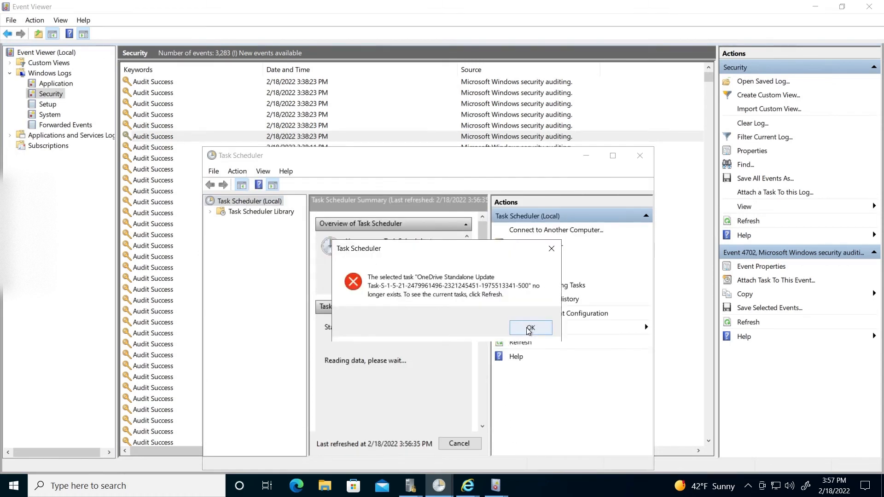
pyautogui.click(528, 330)
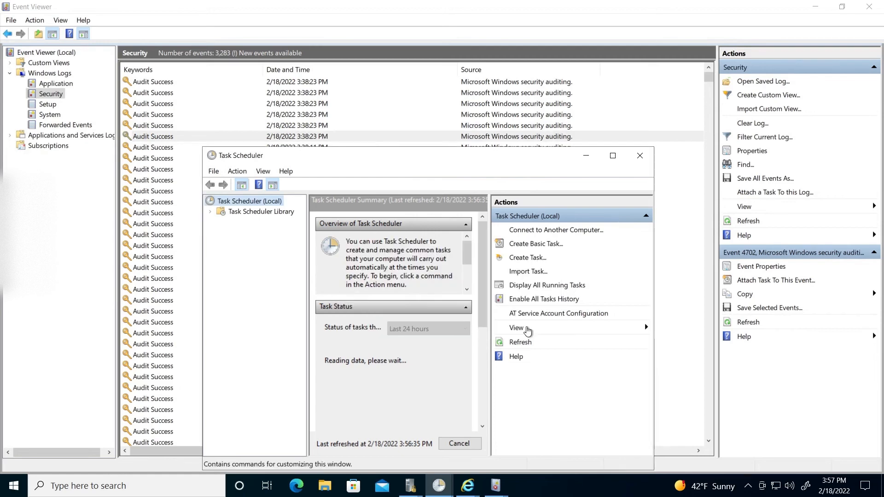
# Step: Minimize the lab VM's open windows, switch to Microsoft Sentinel and examine the details and entities of incidents 2 and 1
pyautogui.click(585, 155)
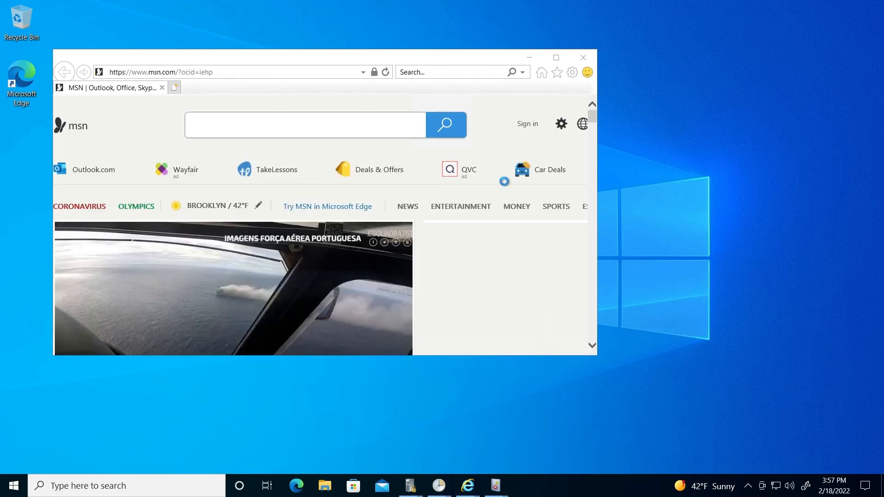
pyautogui.click(528, 59)
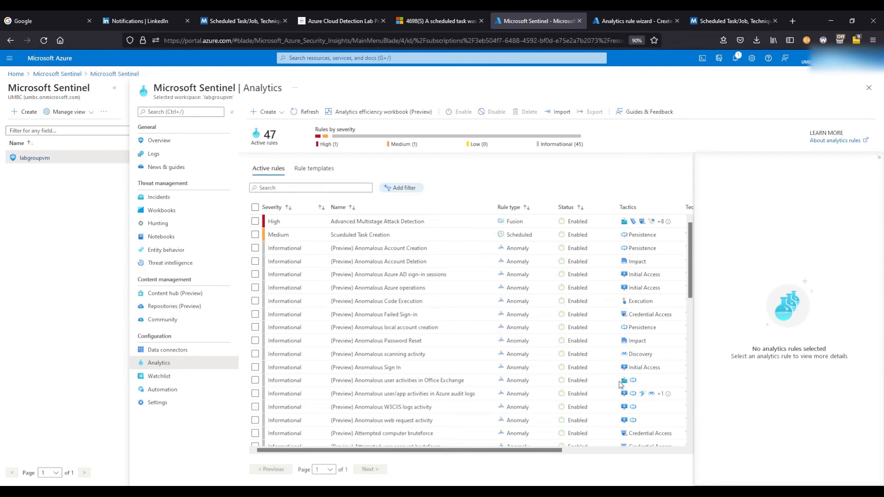
pyautogui.click(141, 198)
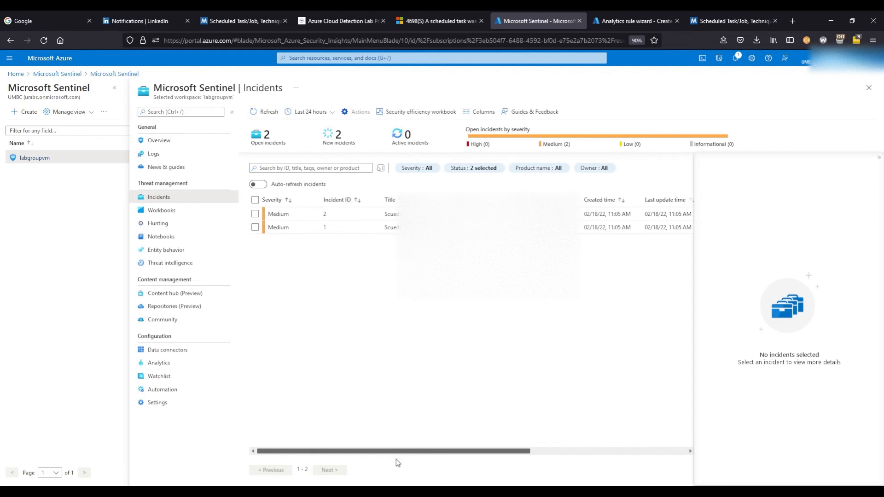
pyautogui.hscroll(3, 397, 462)
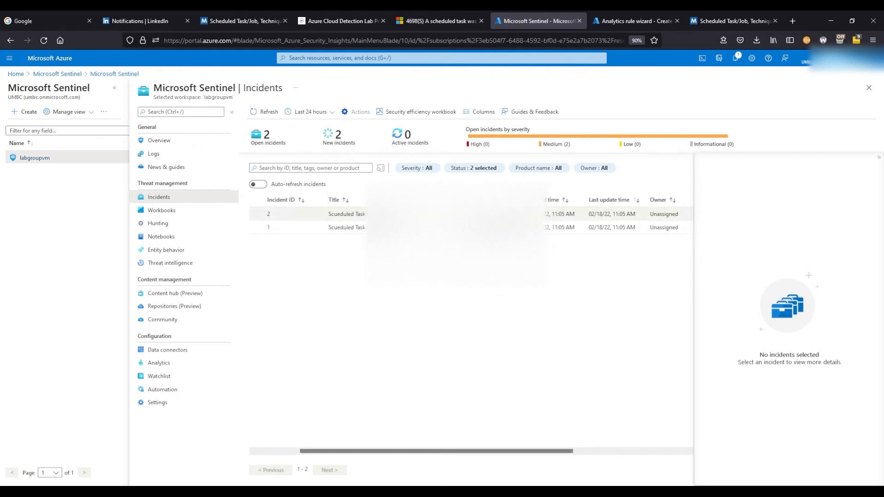
pyautogui.click(358, 214)
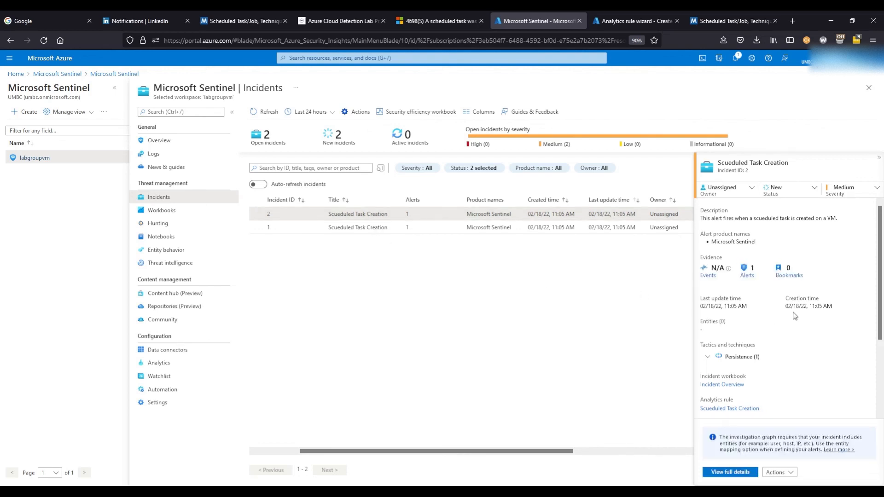
pyautogui.click(379, 227)
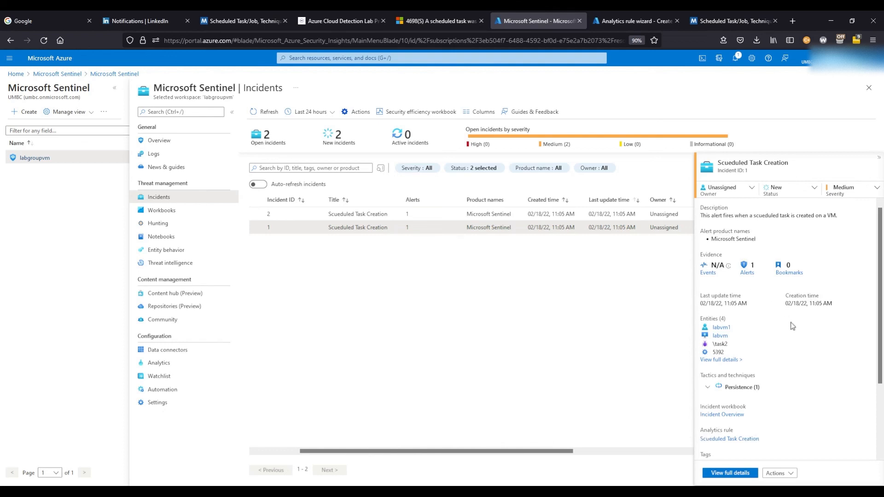
pyautogui.scroll(-2, 783, 317)
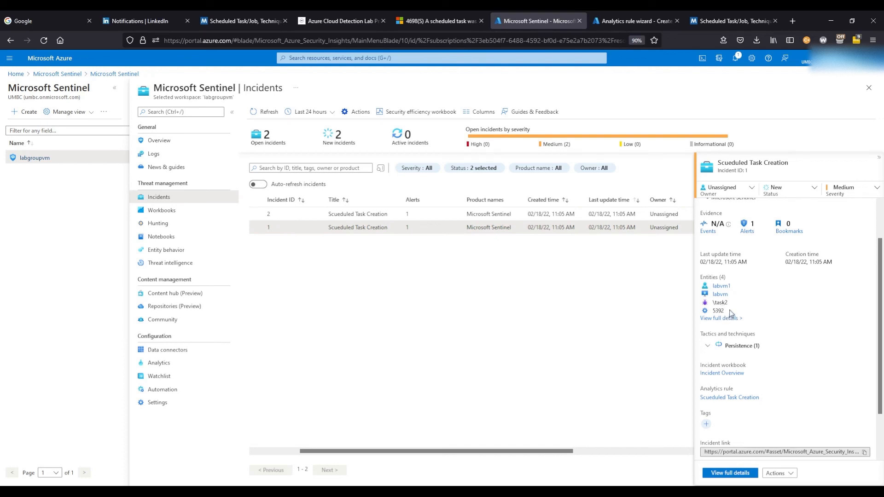
# Step: Assign incident 1 to your own account and set its status to Active
pyautogui.click(737, 195)
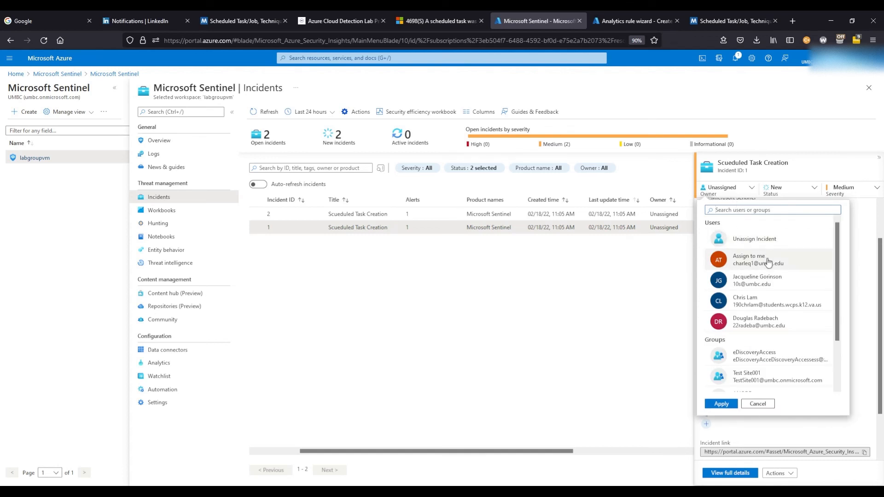
pyautogui.click(767, 261)
pyautogui.click(727, 405)
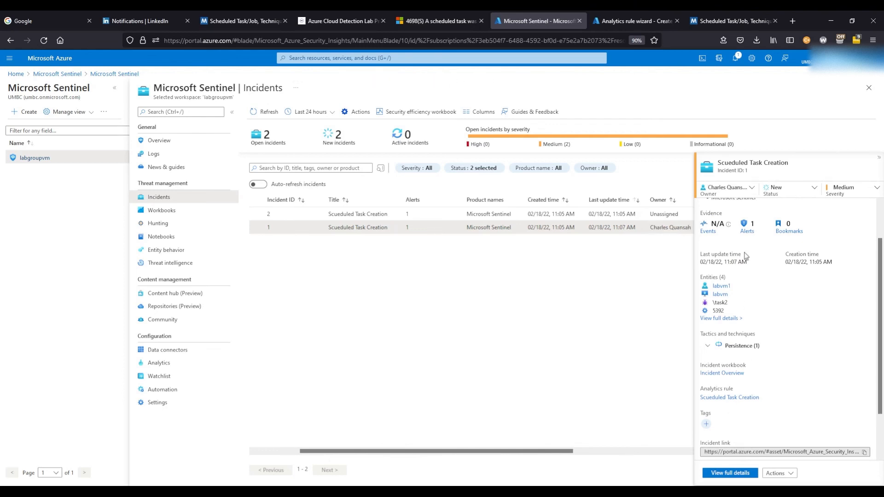
pyautogui.click(776, 193)
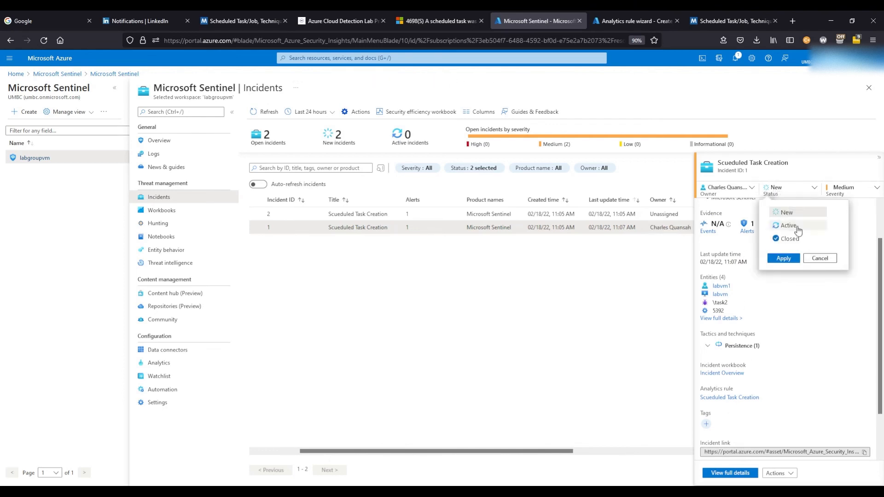
pyautogui.click(798, 230)
pyautogui.click(798, 259)
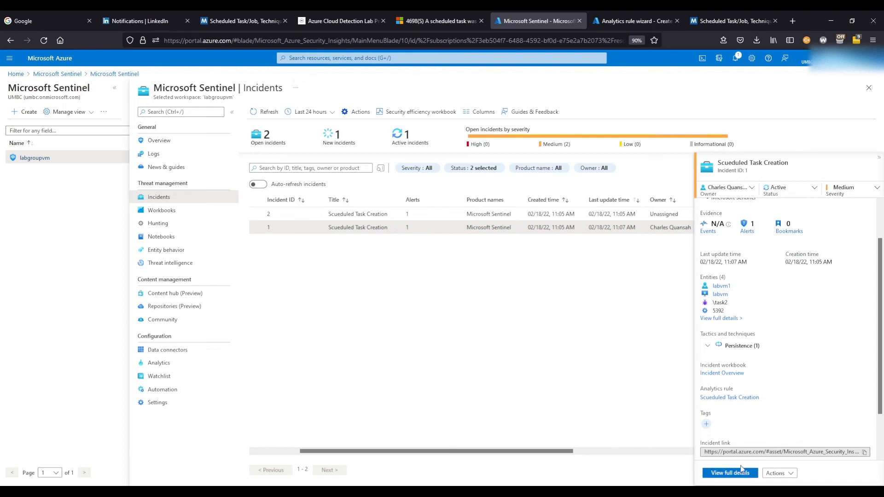
# Step: Open the full details of incident 1 and close it with the classification False Positive - incorrect alert logic
pyautogui.click(740, 470)
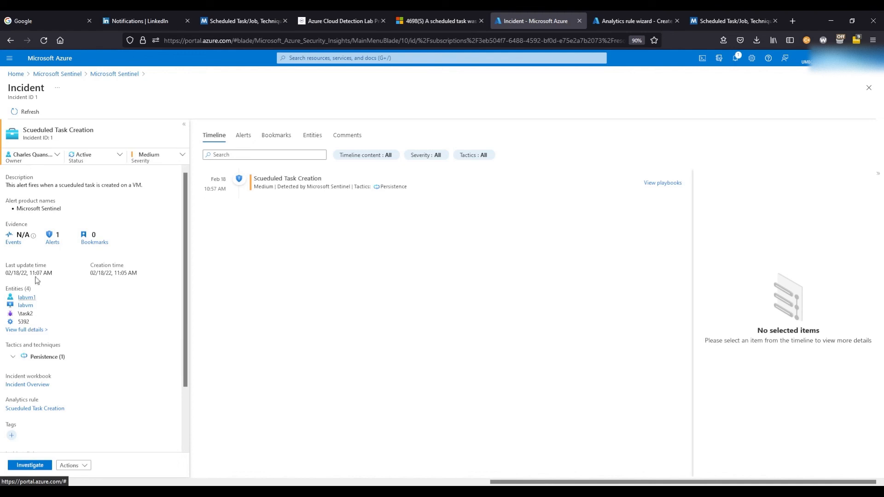
pyautogui.click(99, 159)
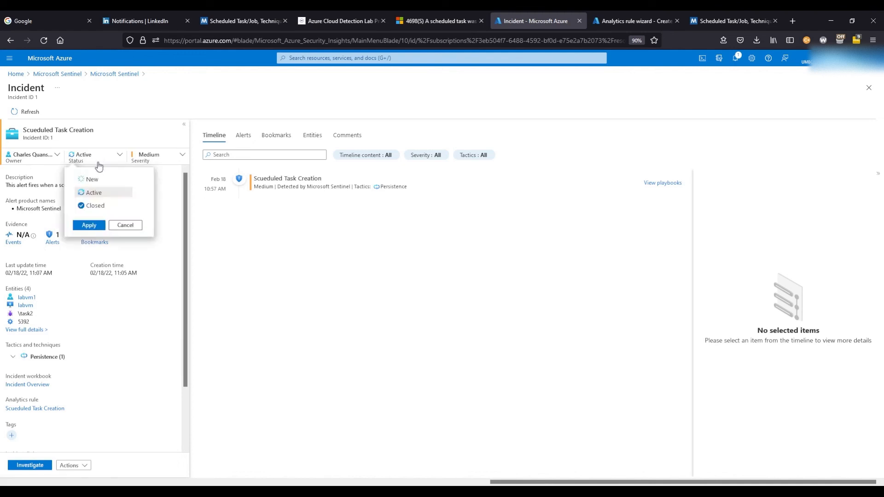
pyautogui.click(106, 207)
pyautogui.click(107, 221)
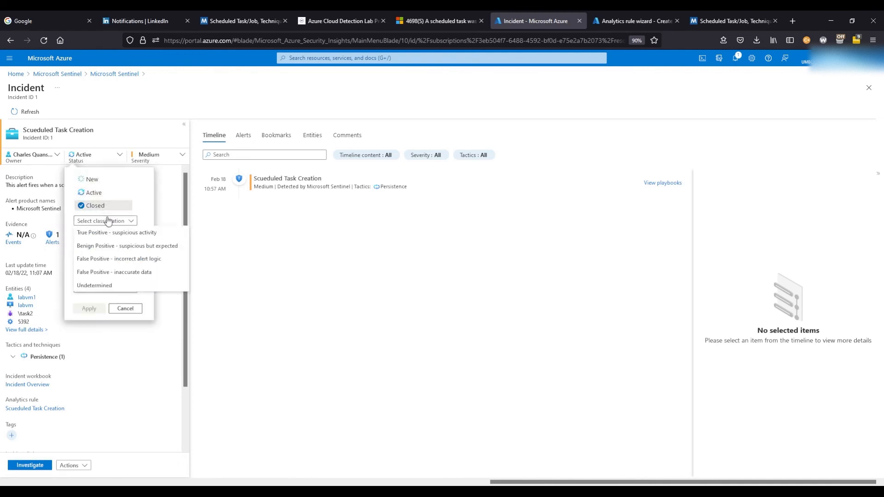
pyautogui.click(130, 260)
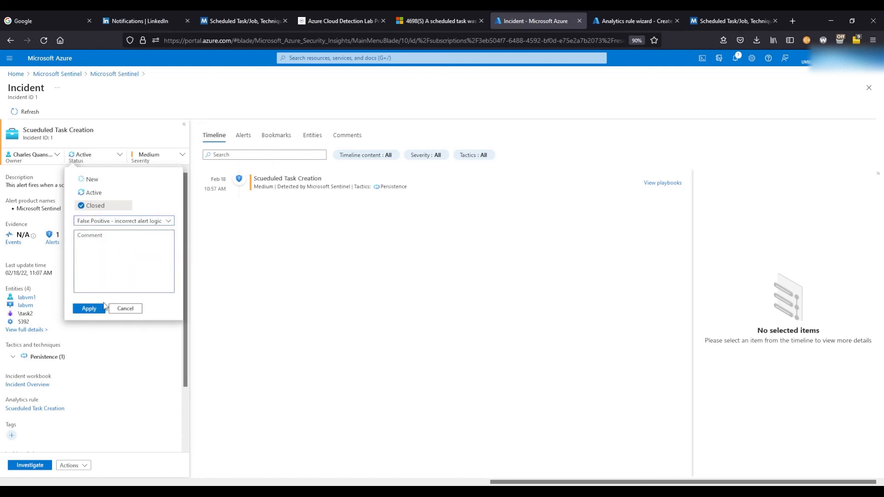
pyautogui.click(87, 308)
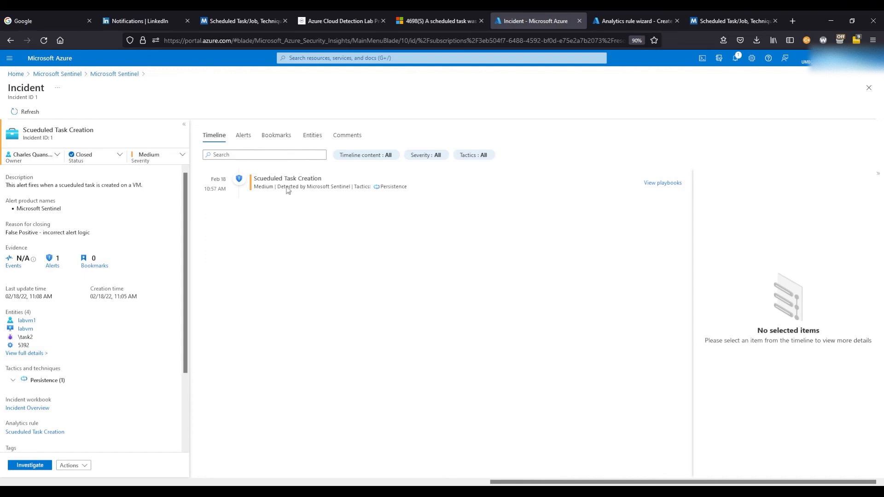
# Step: Switch to the Azure Cloud Detection Lab Project guide and review its introduction and the list of lab content
pyautogui.click(360, 21)
pyautogui.scroll(3, 366, 91)
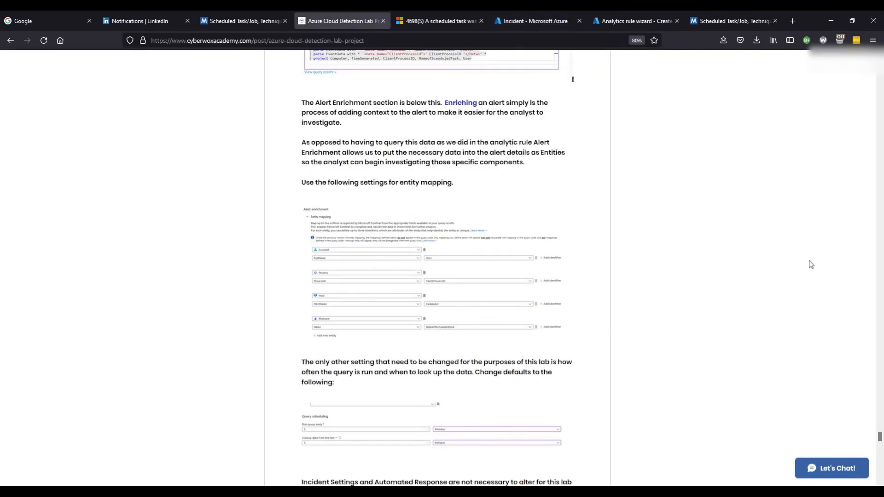
pyautogui.moveTo(880, 440); pyautogui.dragTo(880, 52)
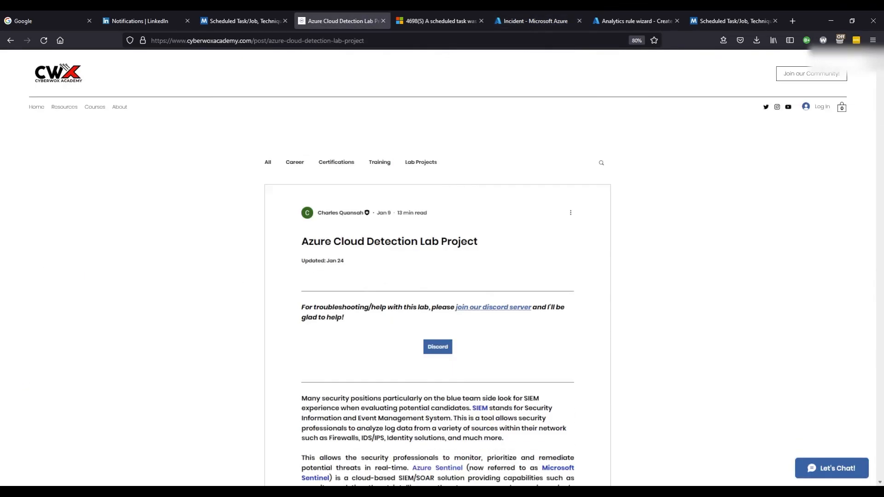
pyautogui.scroll(-10, 515, 327)
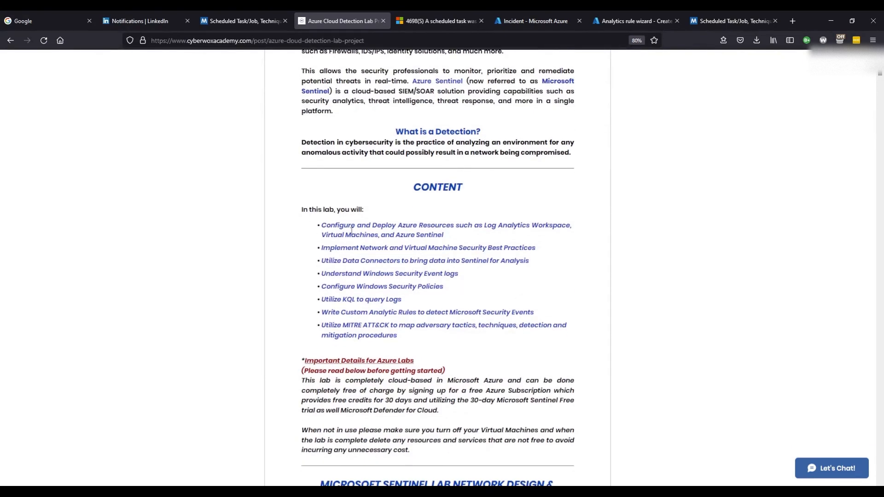